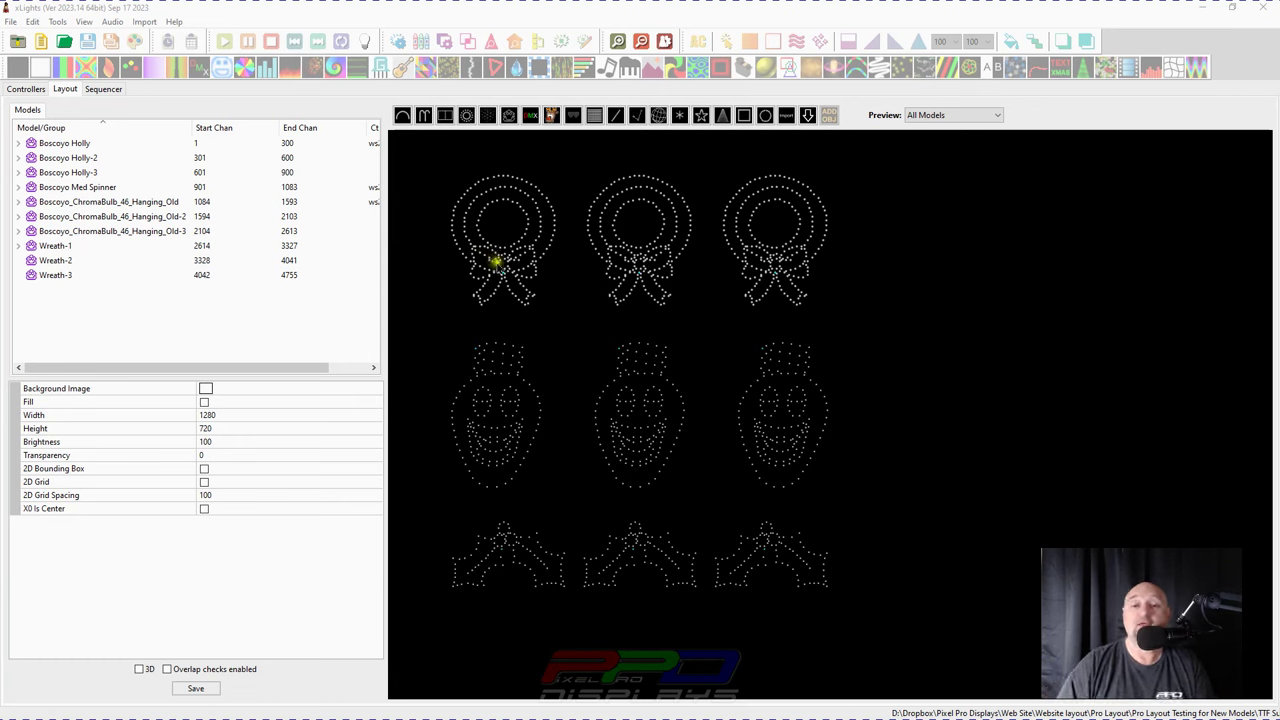
Step: Select Wreath-1 and inspect the node ranges of Wreath Ring 1, 2, 3 and Bow
left_click(500, 266)
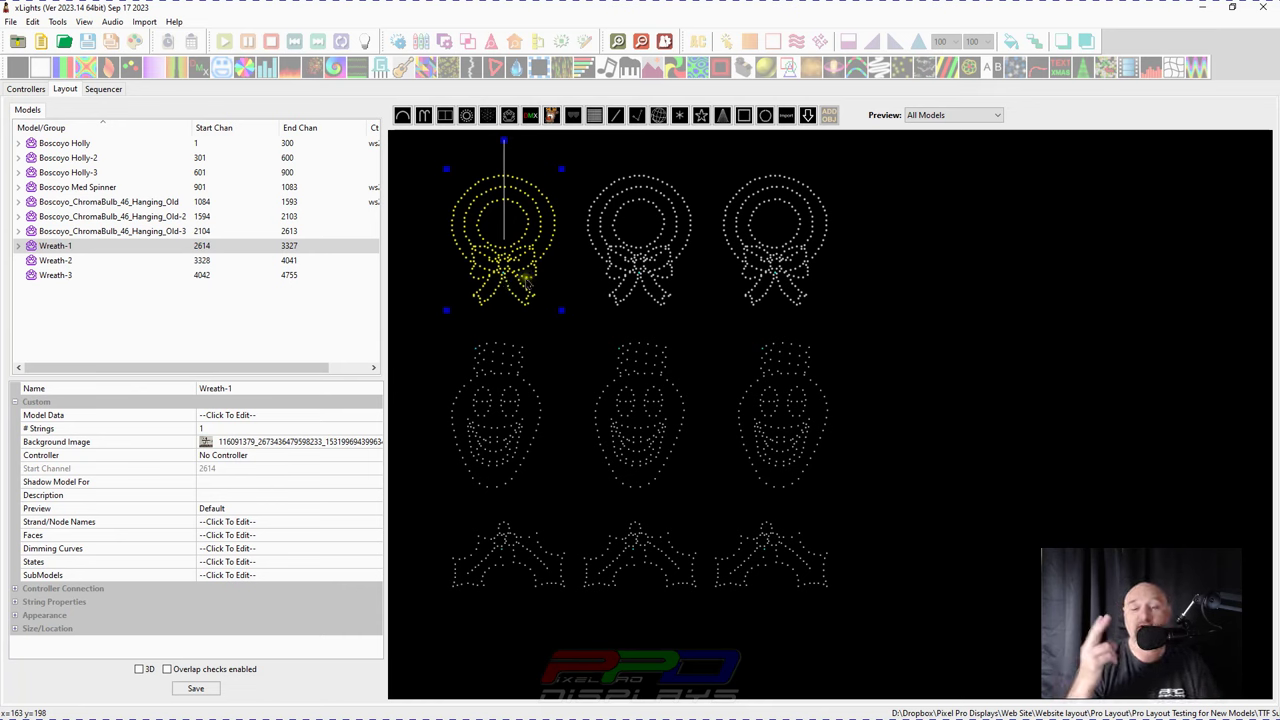
left_click(512, 272)
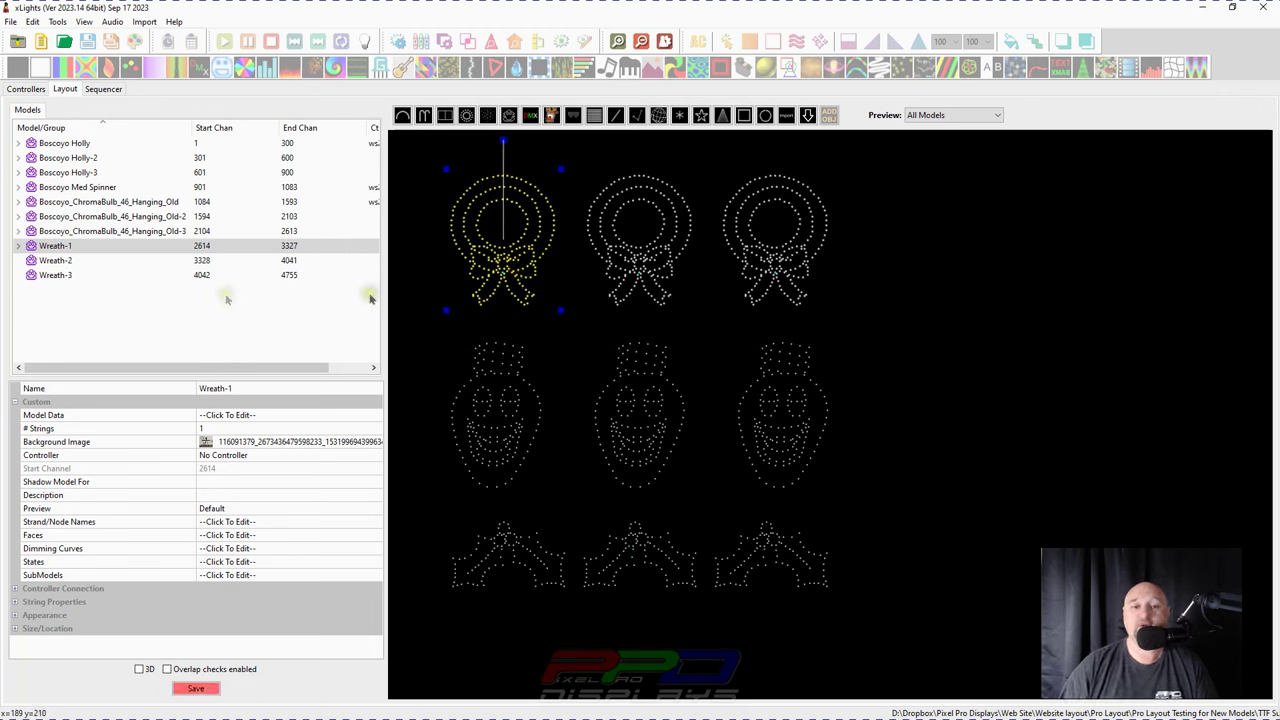
left_click(18, 245)
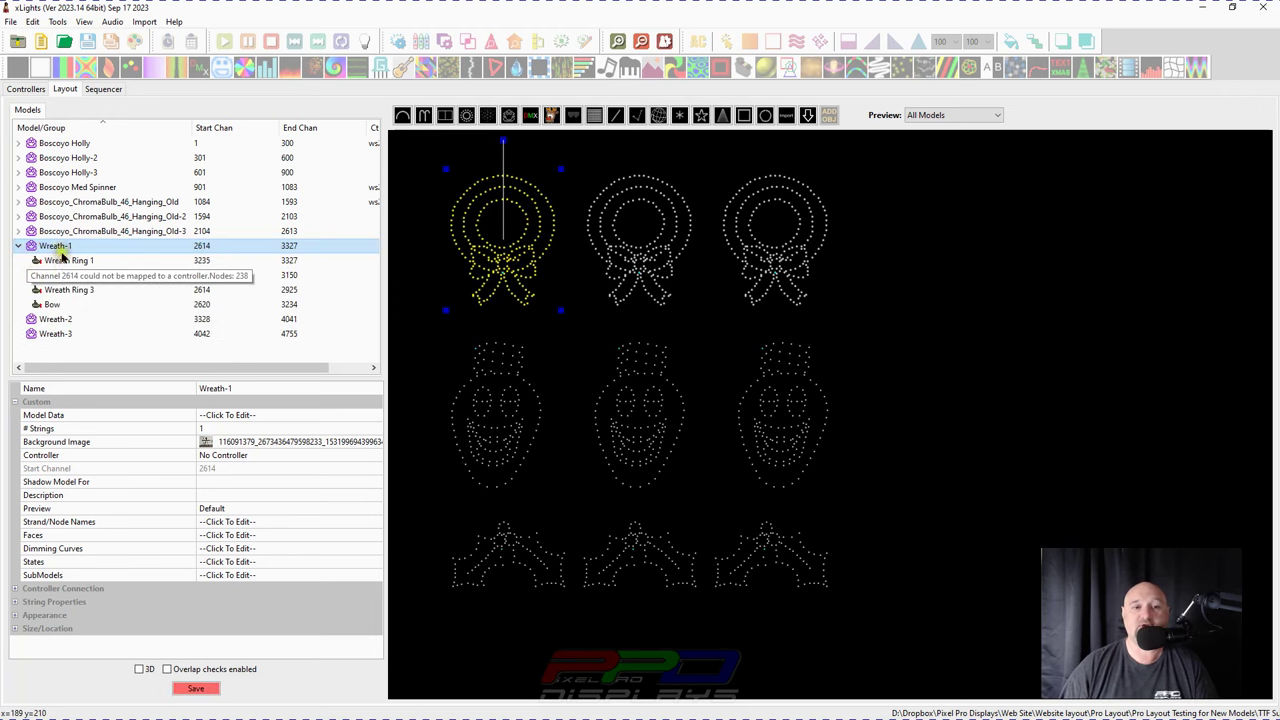
left_click(58, 260)
left_click(62, 275)
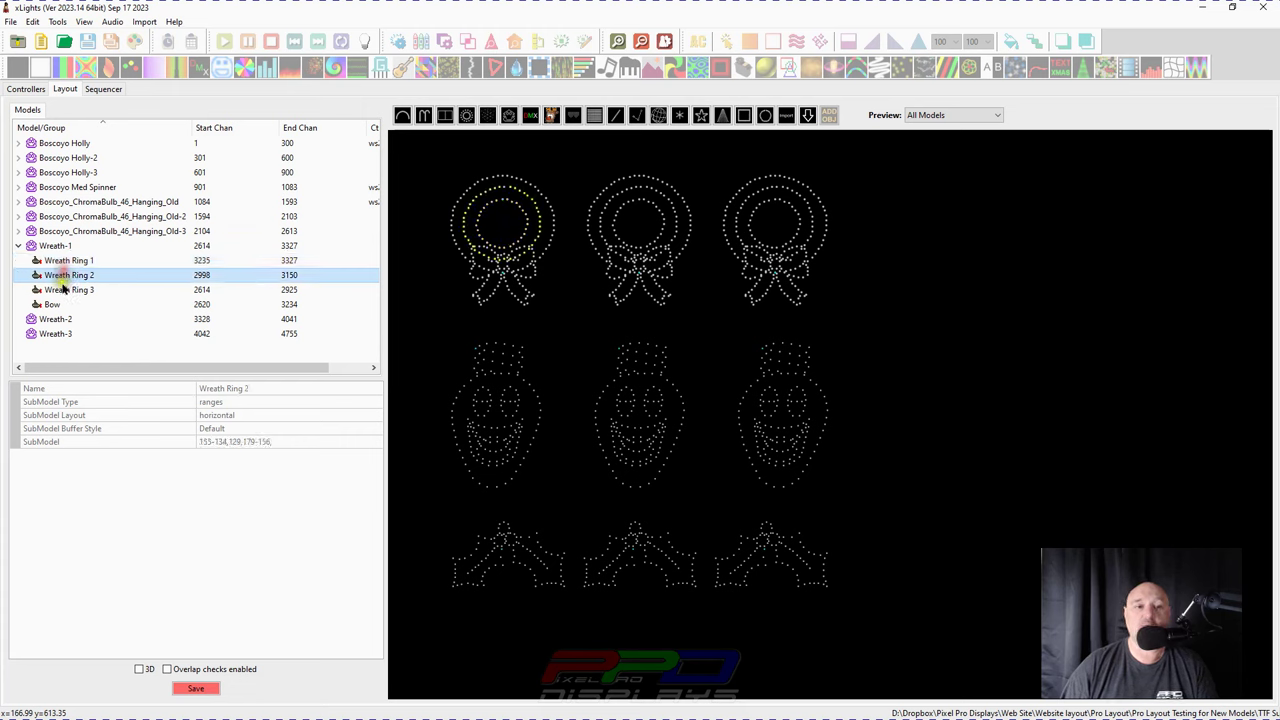
left_click(65, 290)
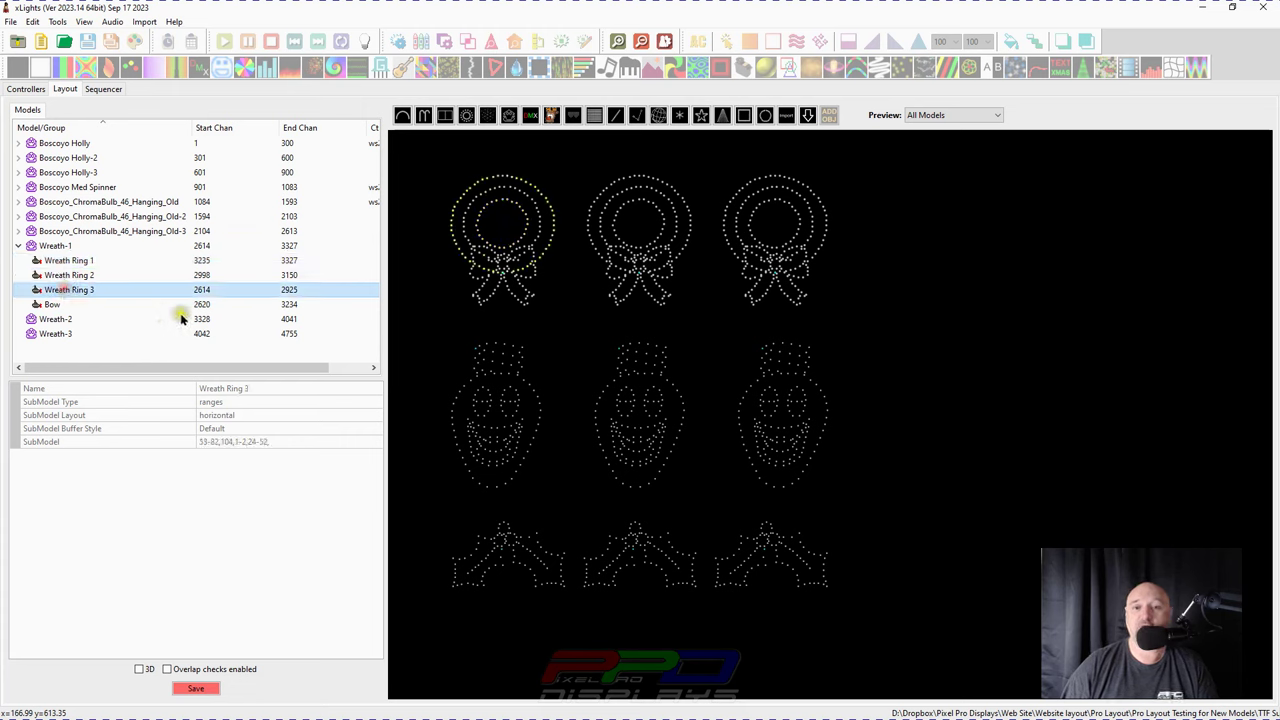
left_click(48, 305)
key("Left")
key("Left")
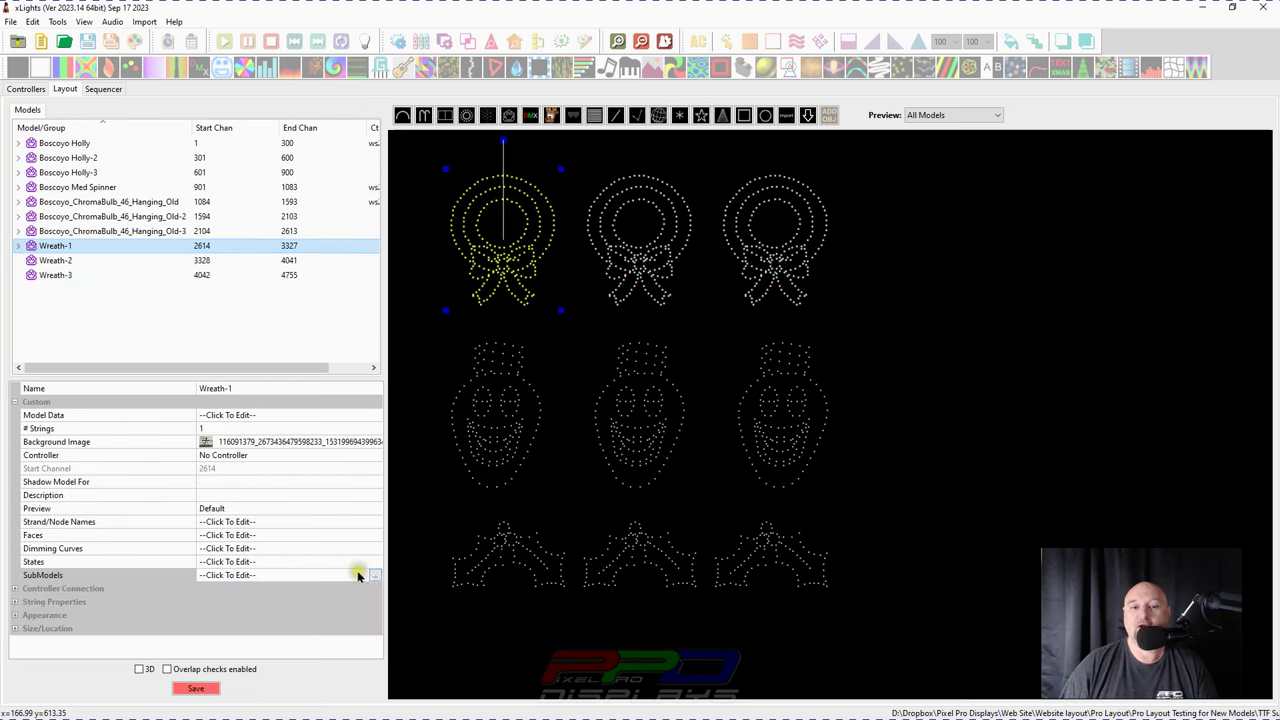
Step: In Wreath-1's SubModels editor, set the Bow buffer style to Keep XY and click OK
left_click(377, 578)
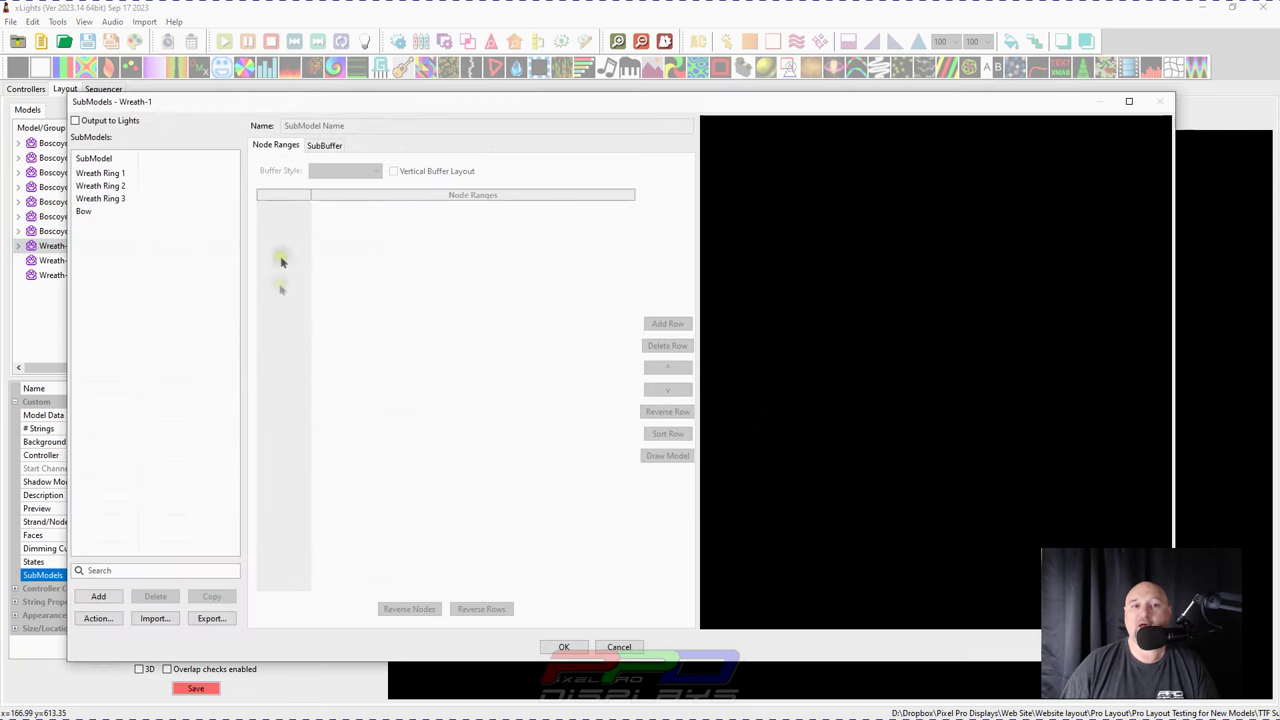
left_click(85, 212)
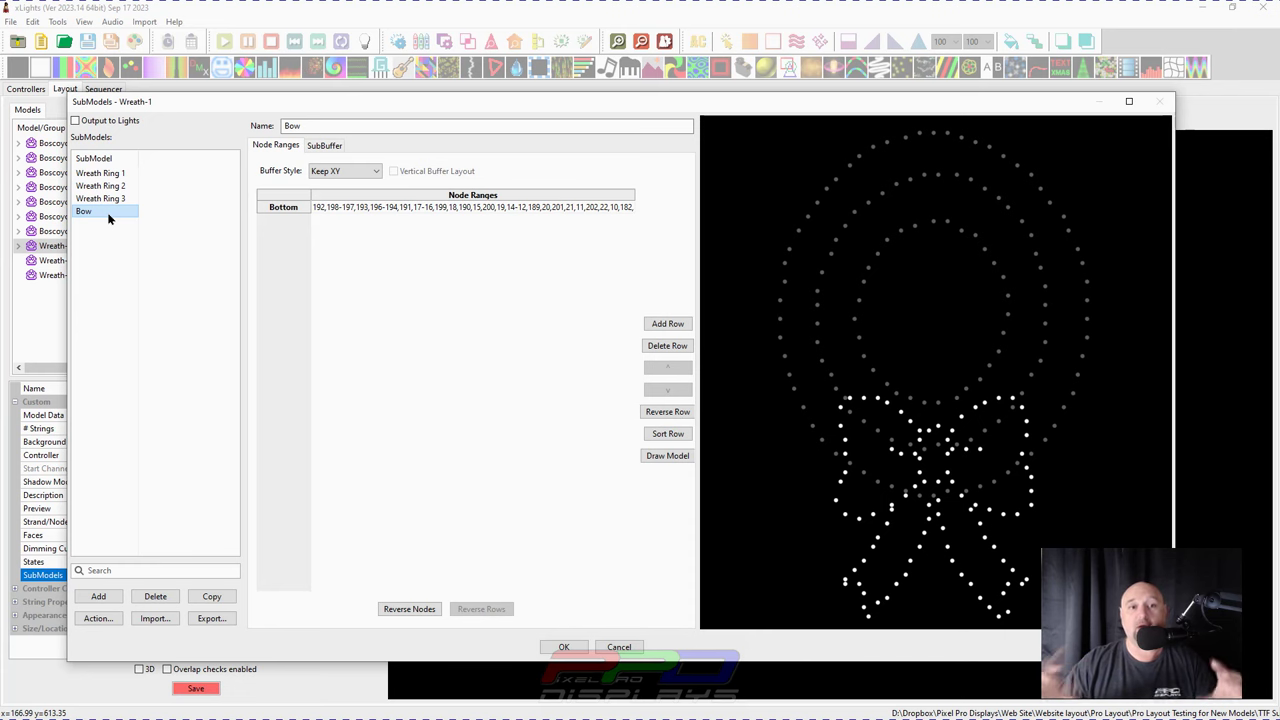
left_click(376, 172)
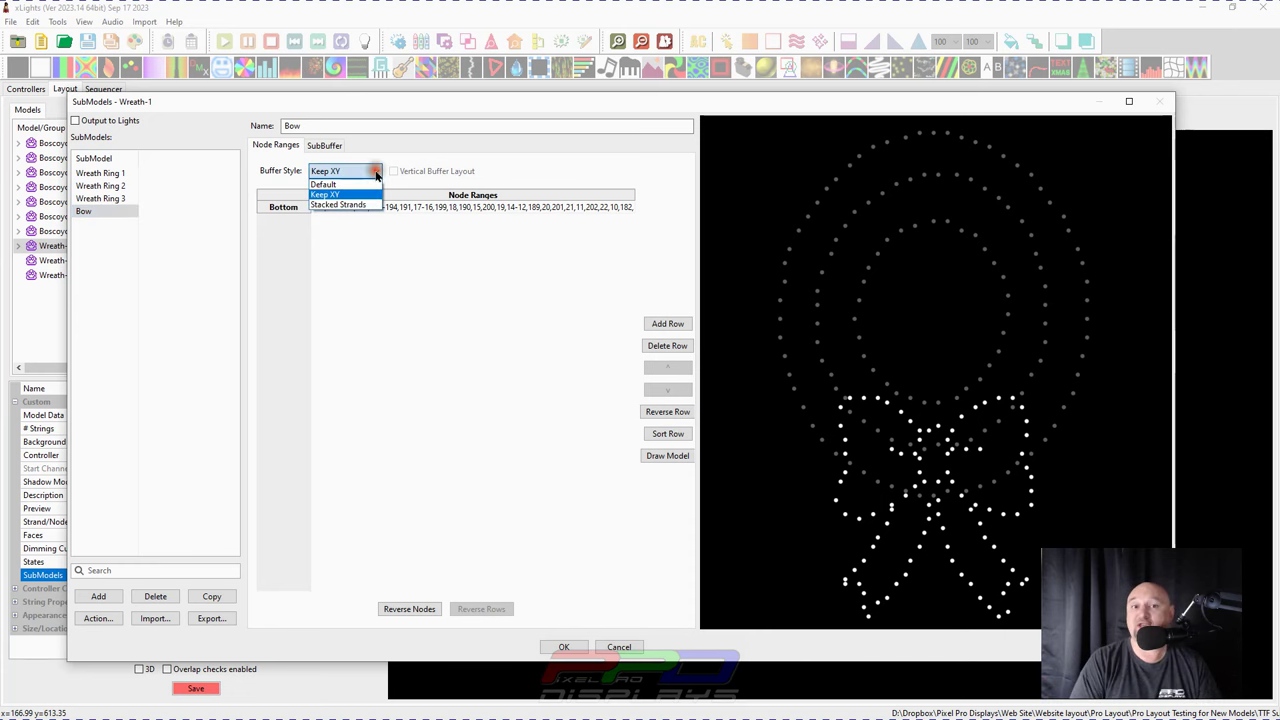
left_click(328, 193)
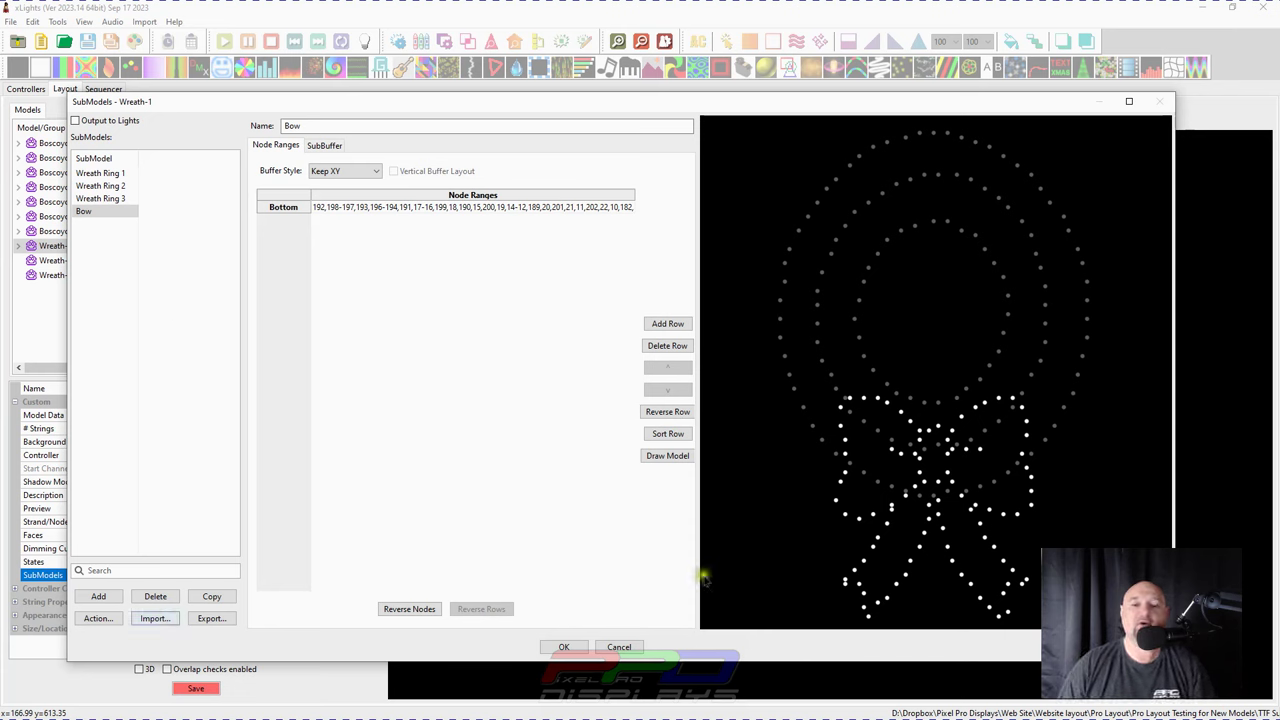
left_click(271, 308)
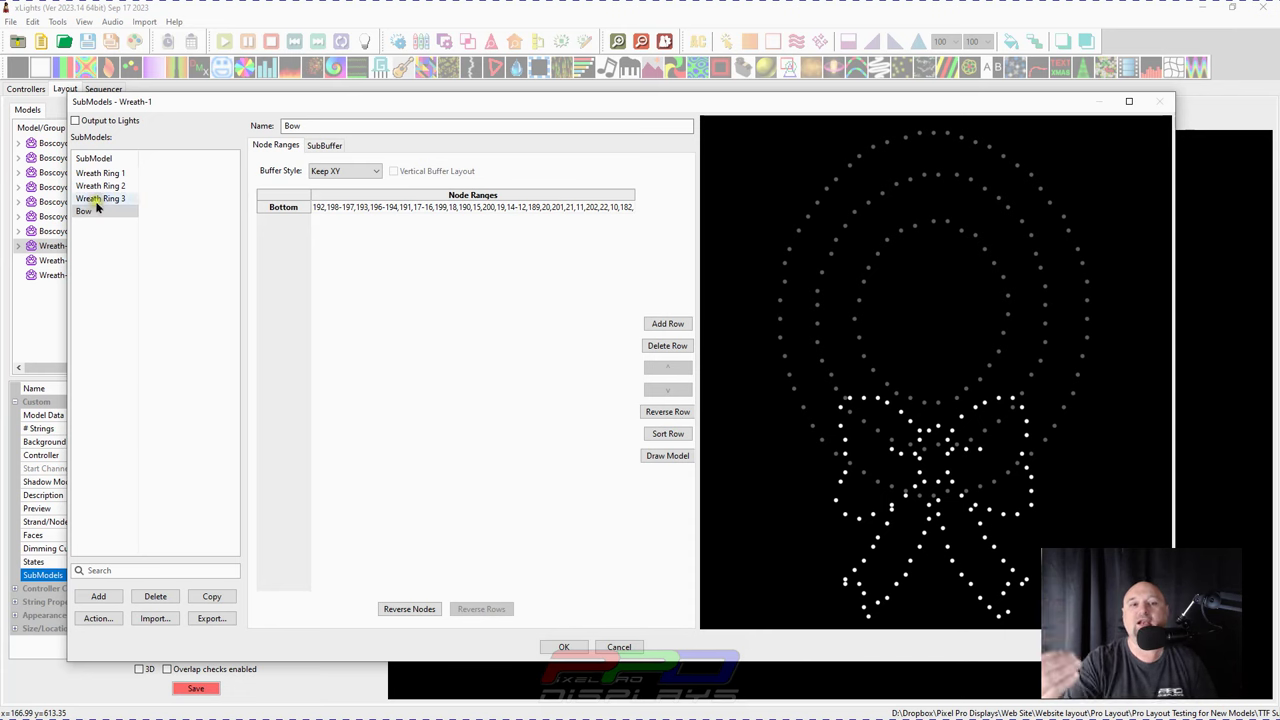
left_click(565, 648)
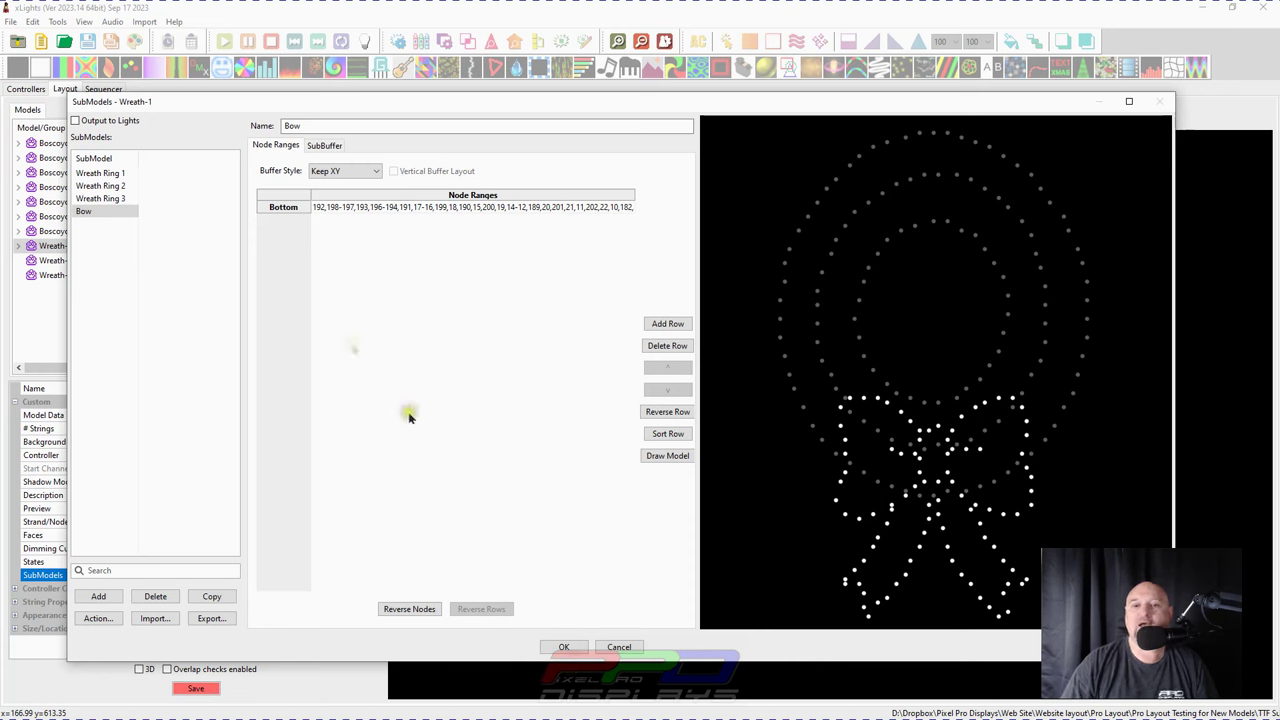
left_click(550, 648)
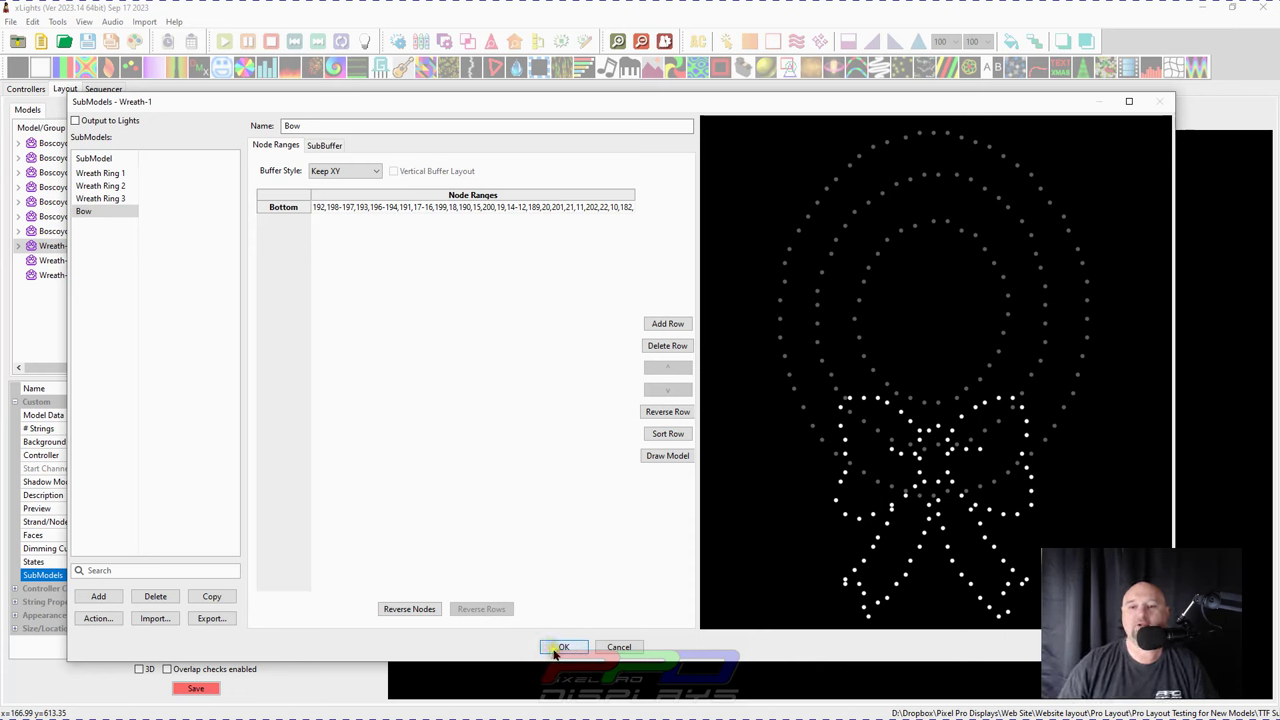
left_click(560, 648)
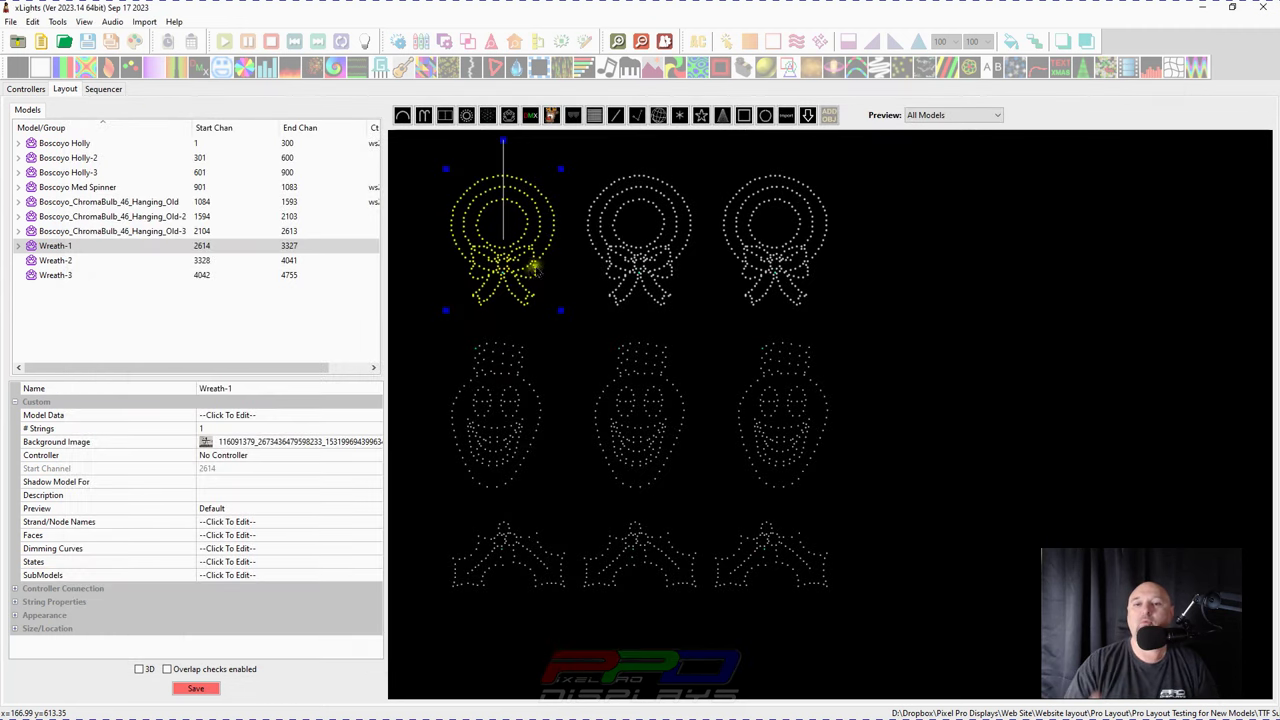
Step: Export Wreath-1 from the layout as the xLights model file Wreath-1
right_click(516, 272)
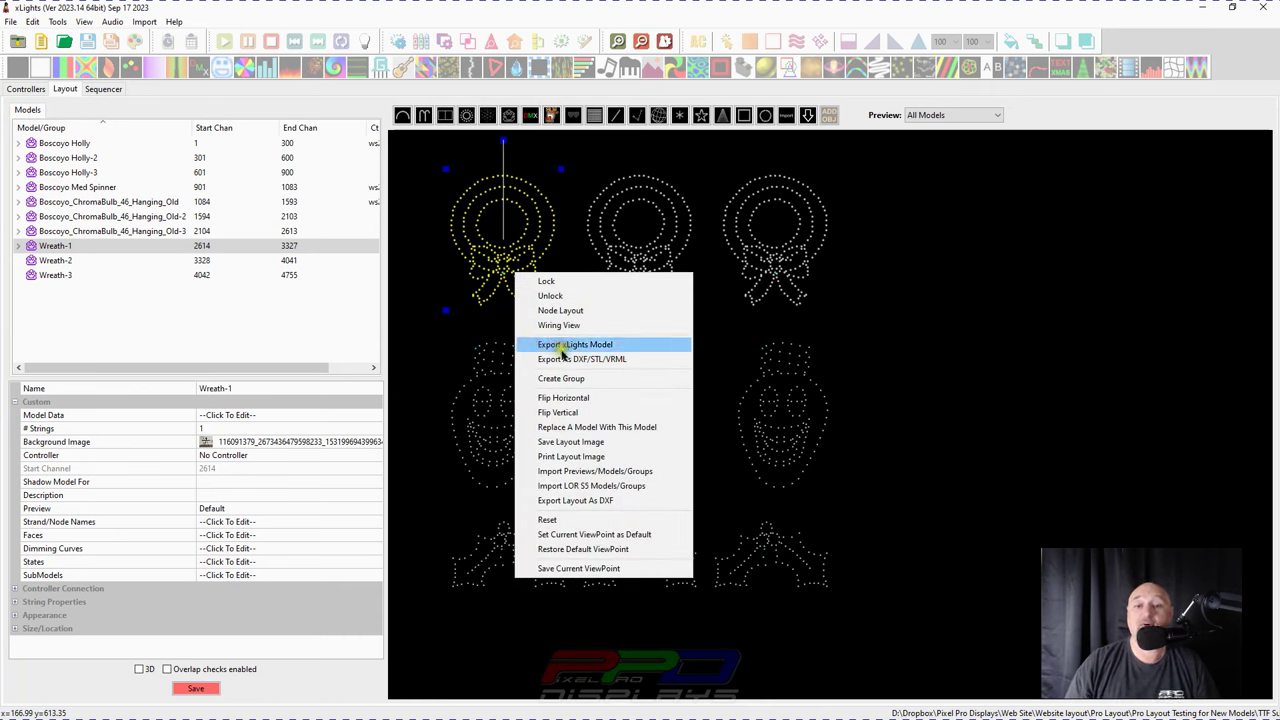
left_click(600, 344)
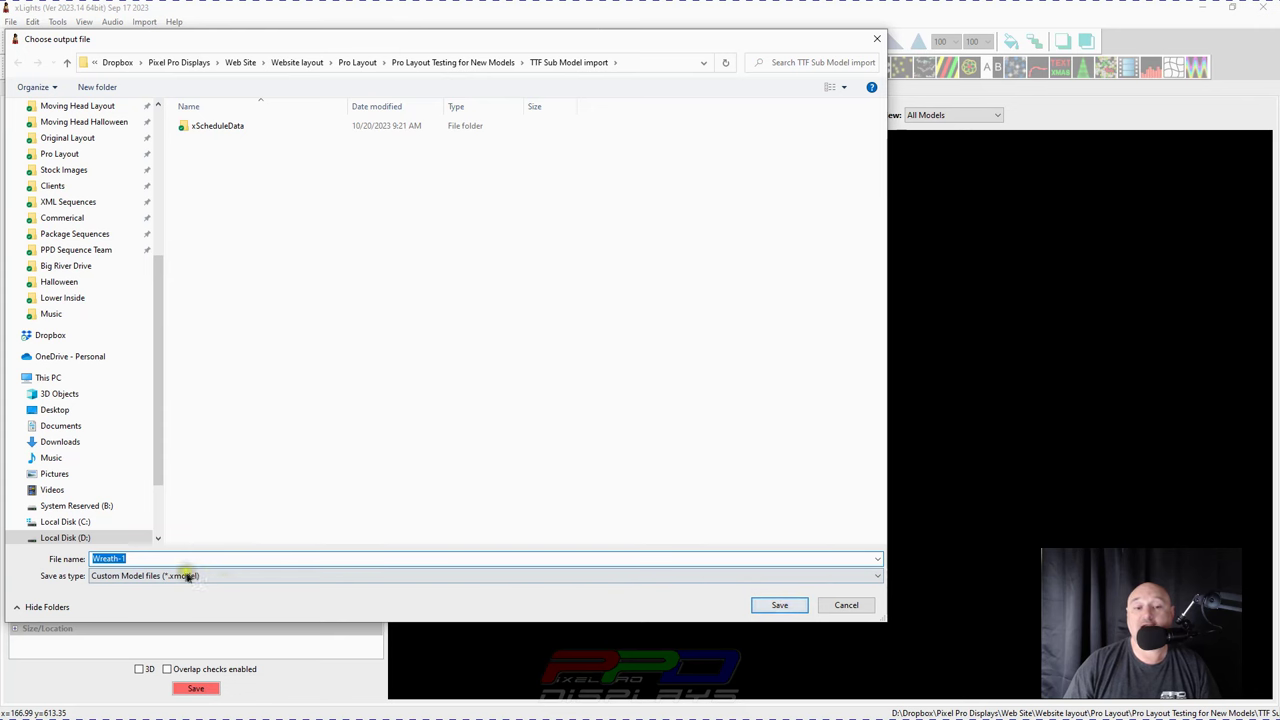
left_click(784, 605)
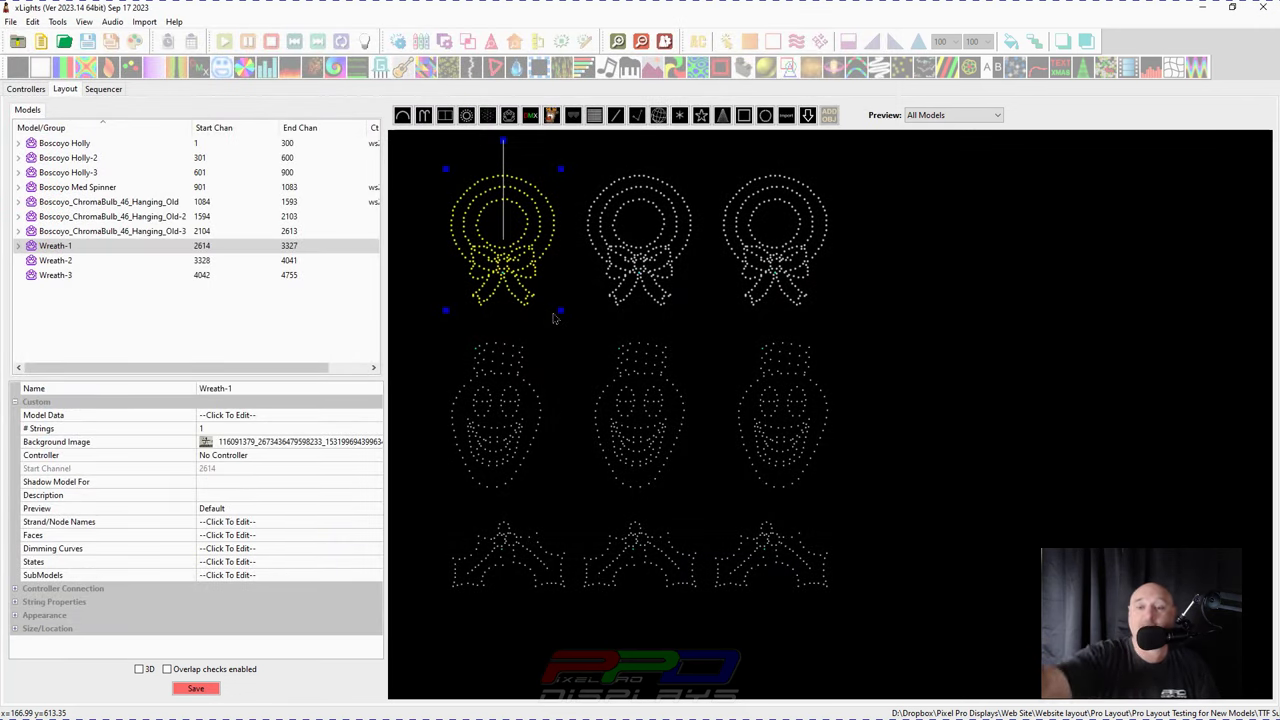
key("Down")
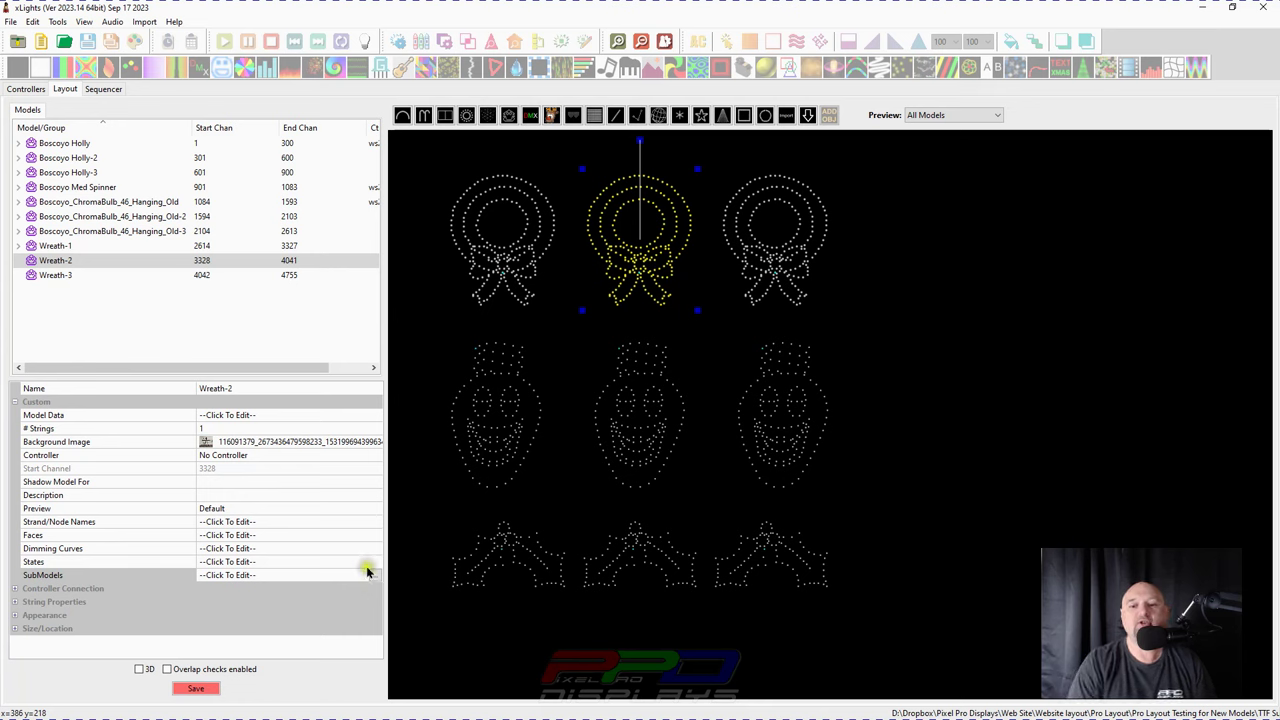
Step: In Wreath-2's submodel editor, import submodels using Wreath-1 as the source
left_click(372, 577)
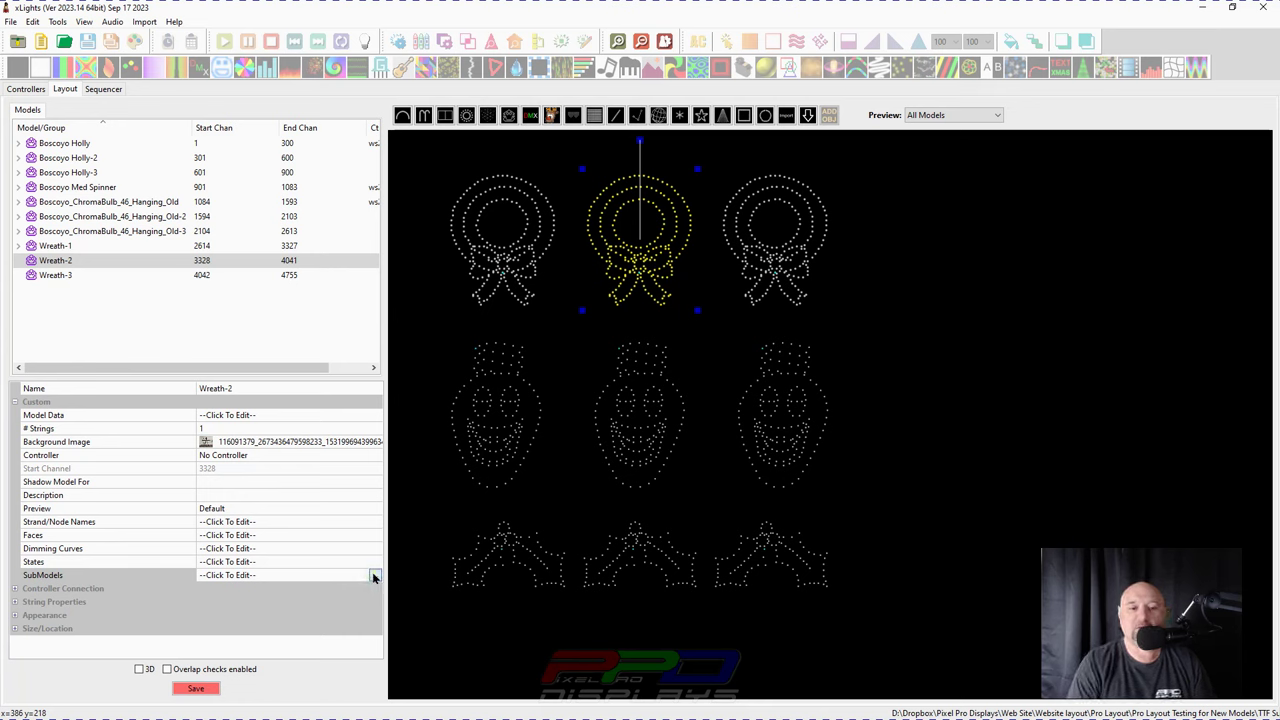
left_click(372, 577)
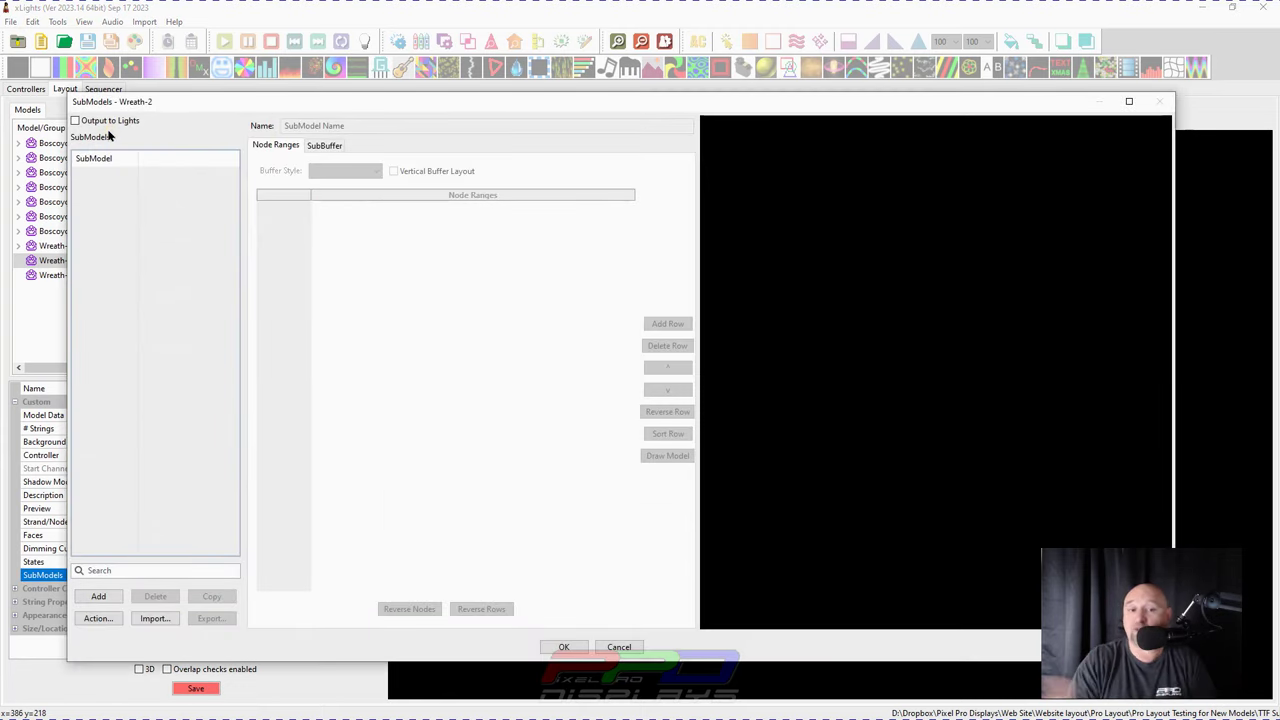
left_click(101, 599)
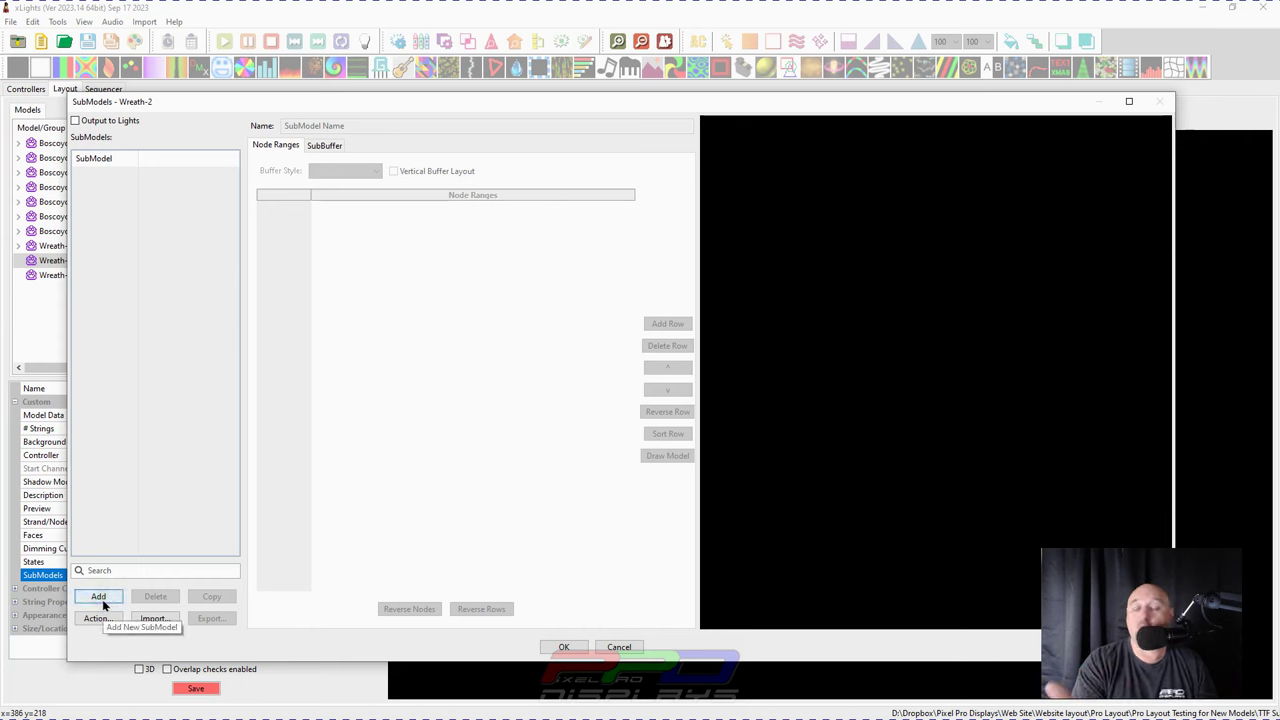
left_click(153, 620)
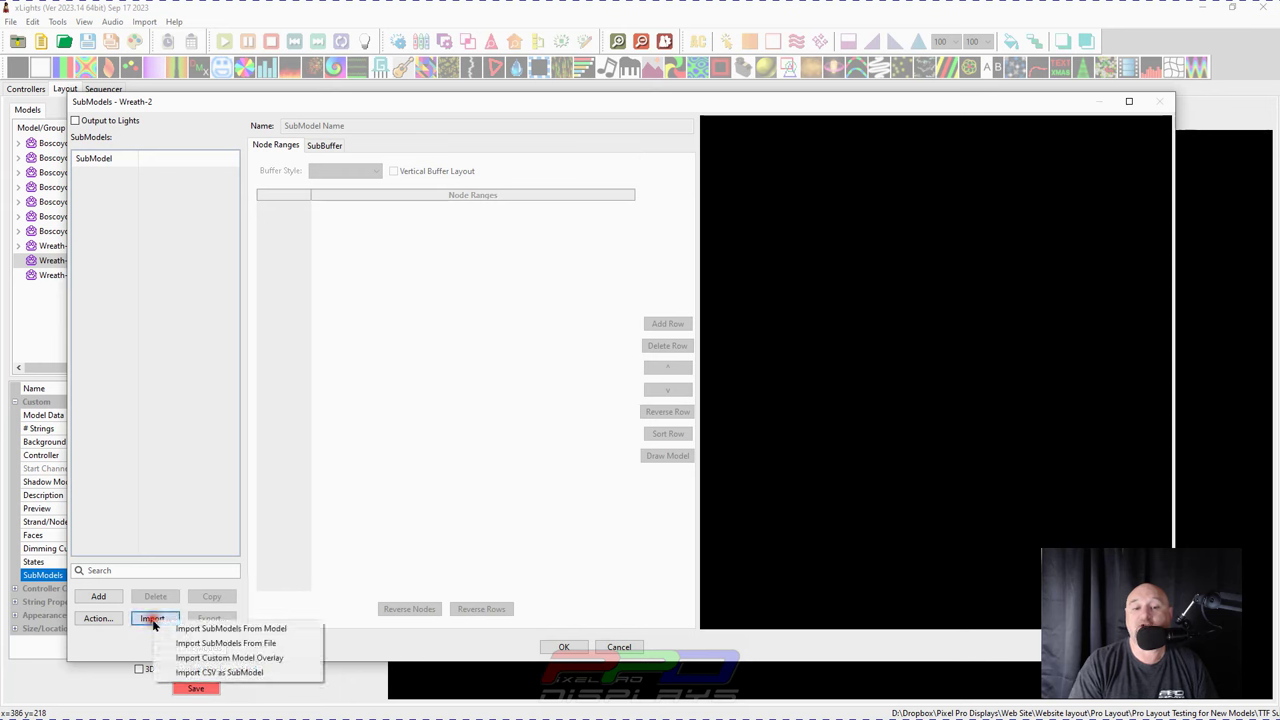
left_click(233, 630)
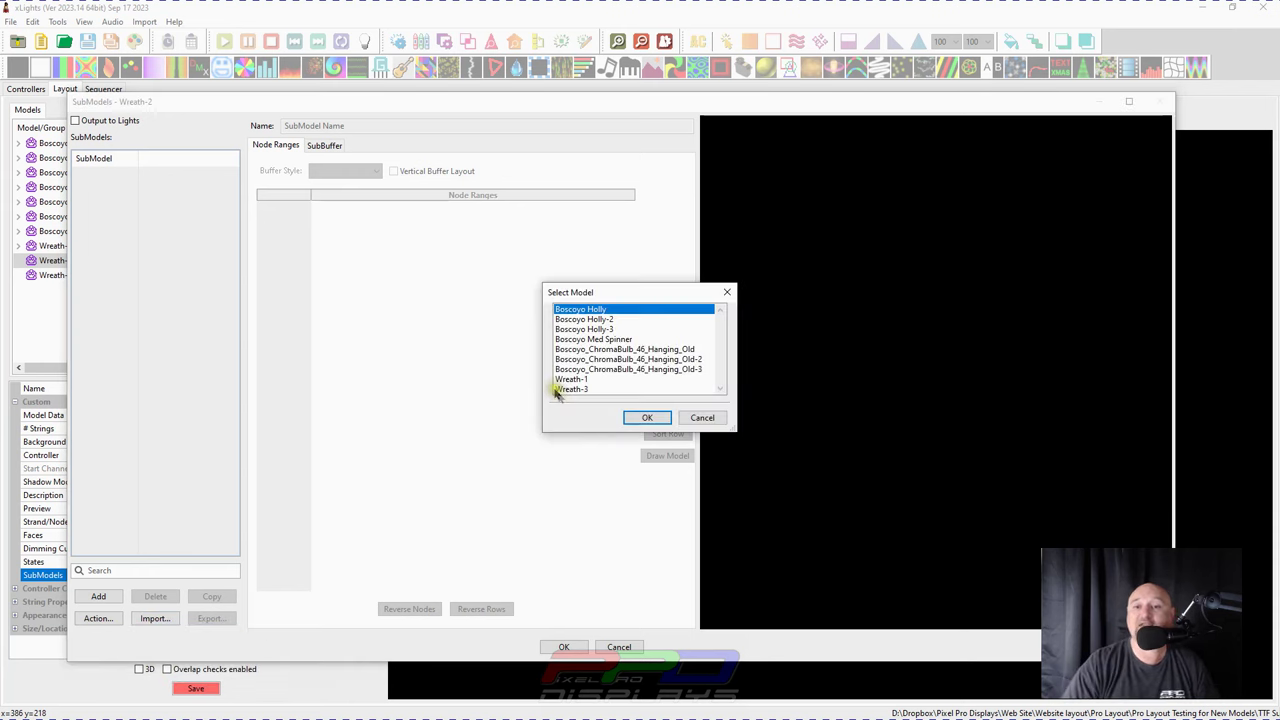
left_click_drag(565, 291, 474, 179)
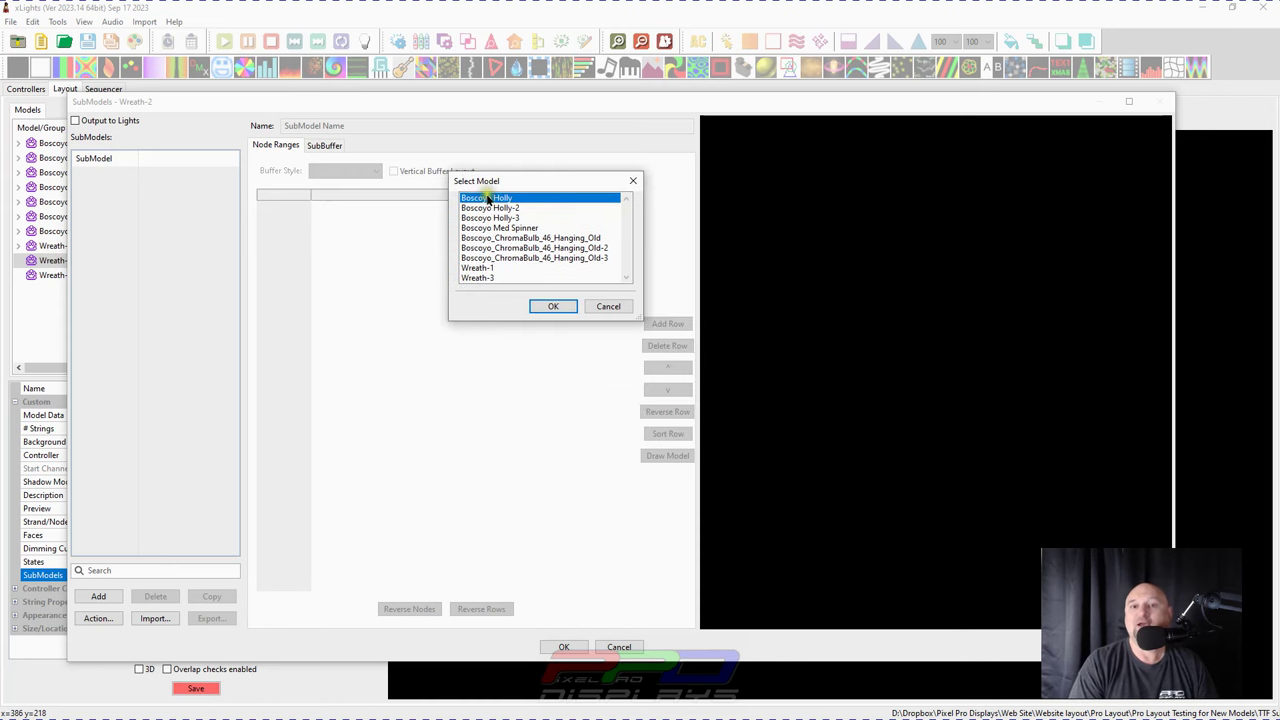
left_click(479, 268)
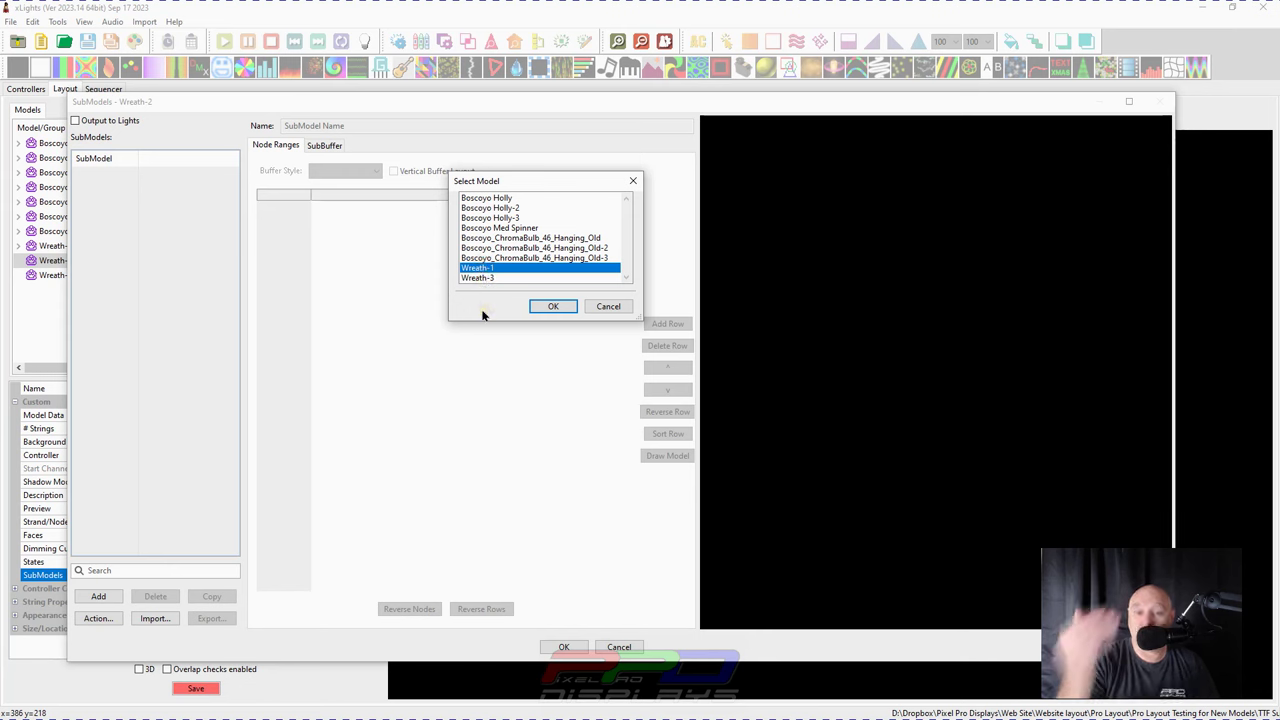
left_click(550, 306)
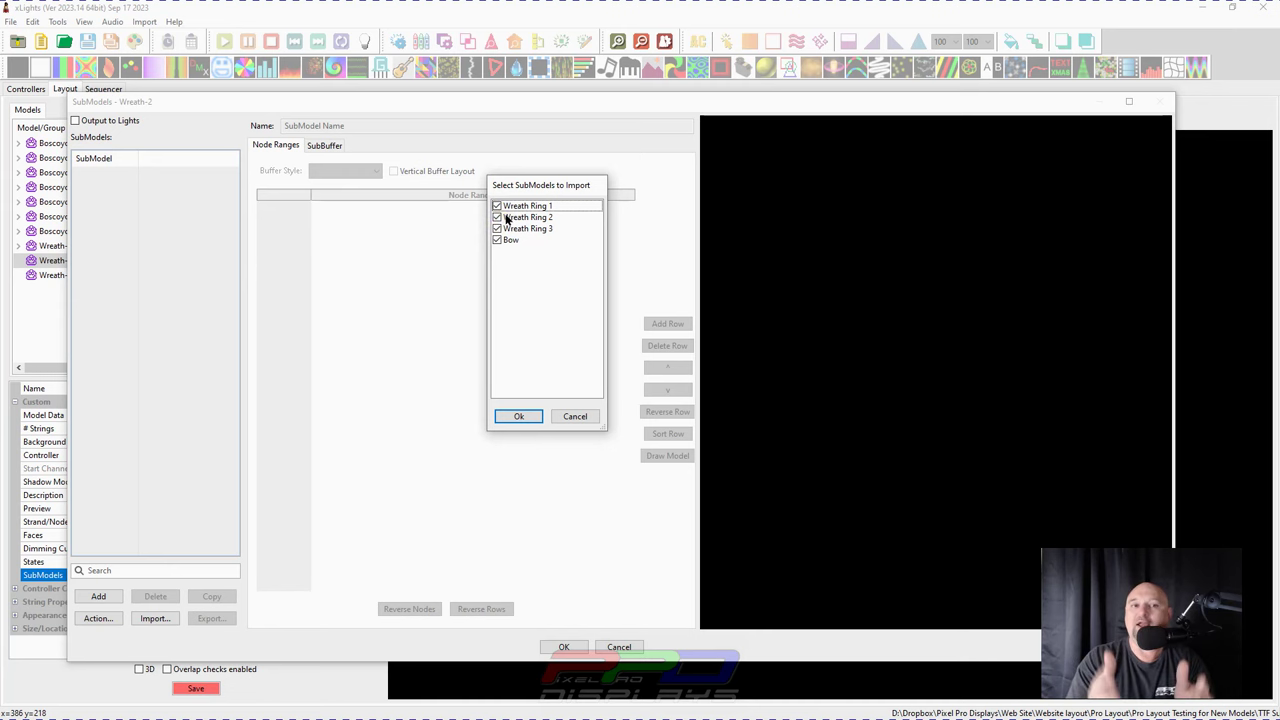
Step: Import Wreath Ring 1–3 and Bow into Wreath-2, check each one's nodes, and click OK
left_click(517, 415)
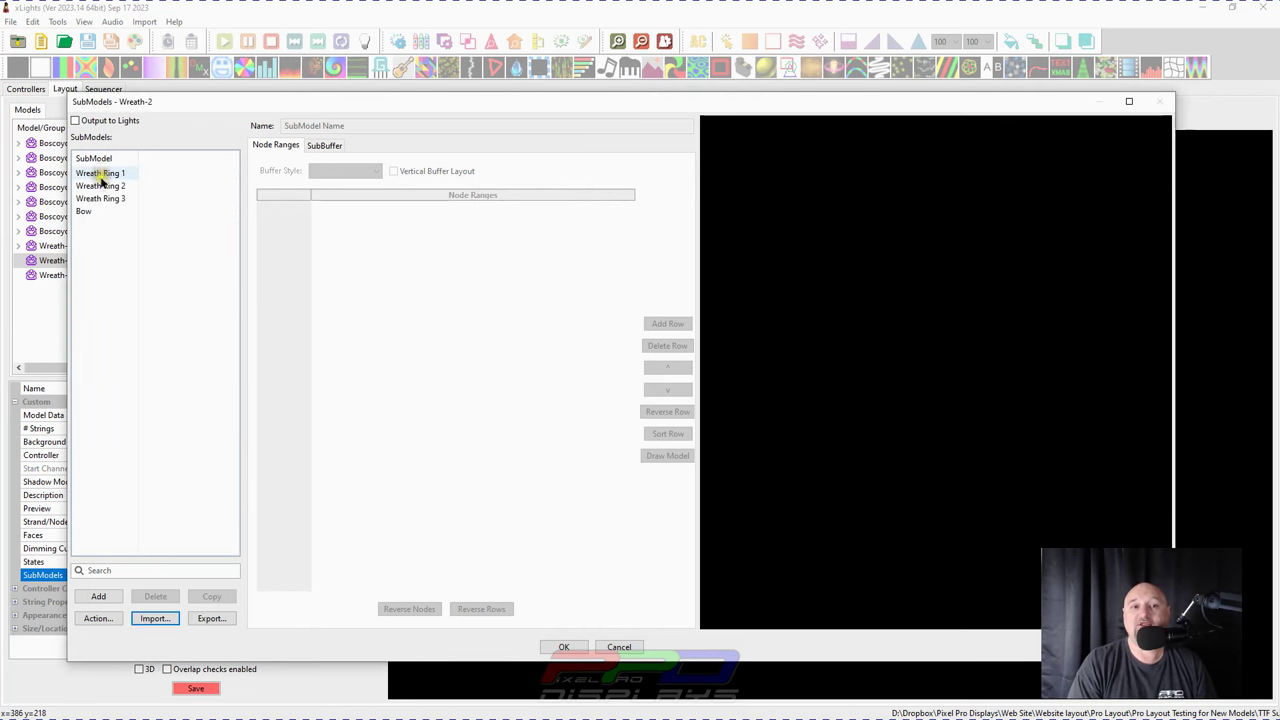
left_click(100, 173)
left_click(100, 186)
left_click(100, 198)
left_click(96, 210)
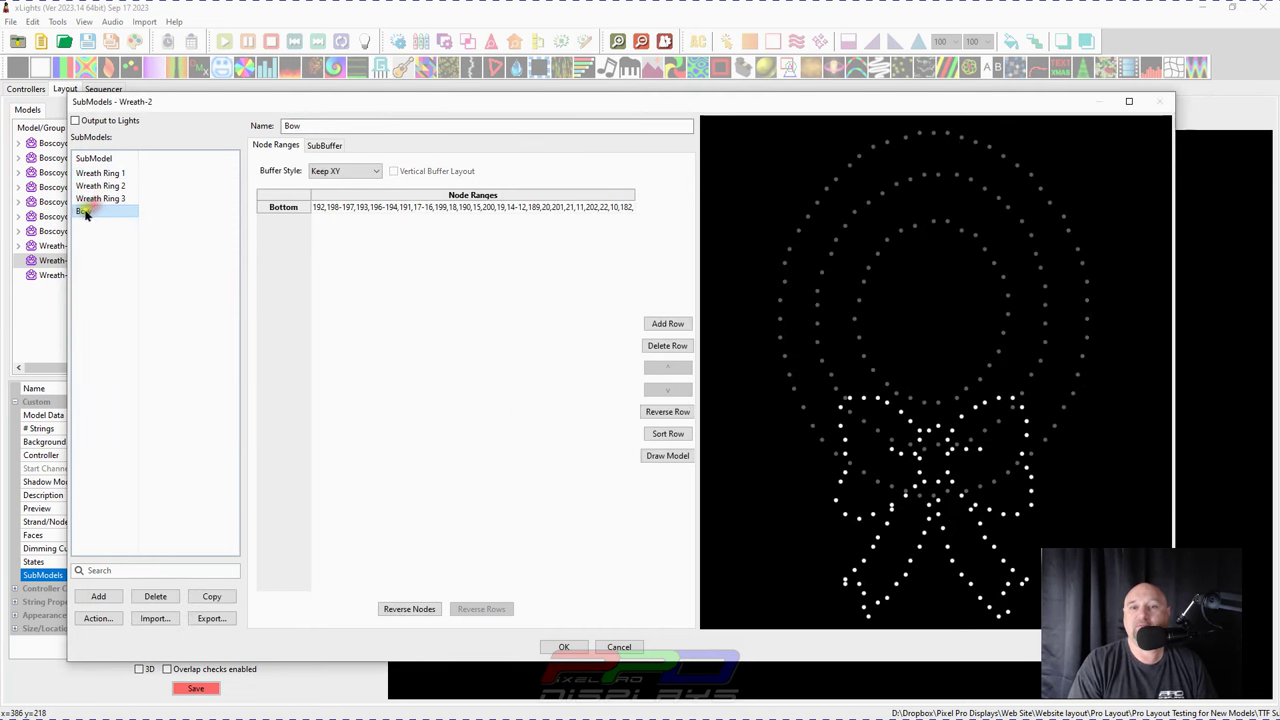
left_click(95, 198)
left_click(93, 186)
left_click(89, 175)
left_click(93, 186)
left_click(95, 198)
left_click(88, 212)
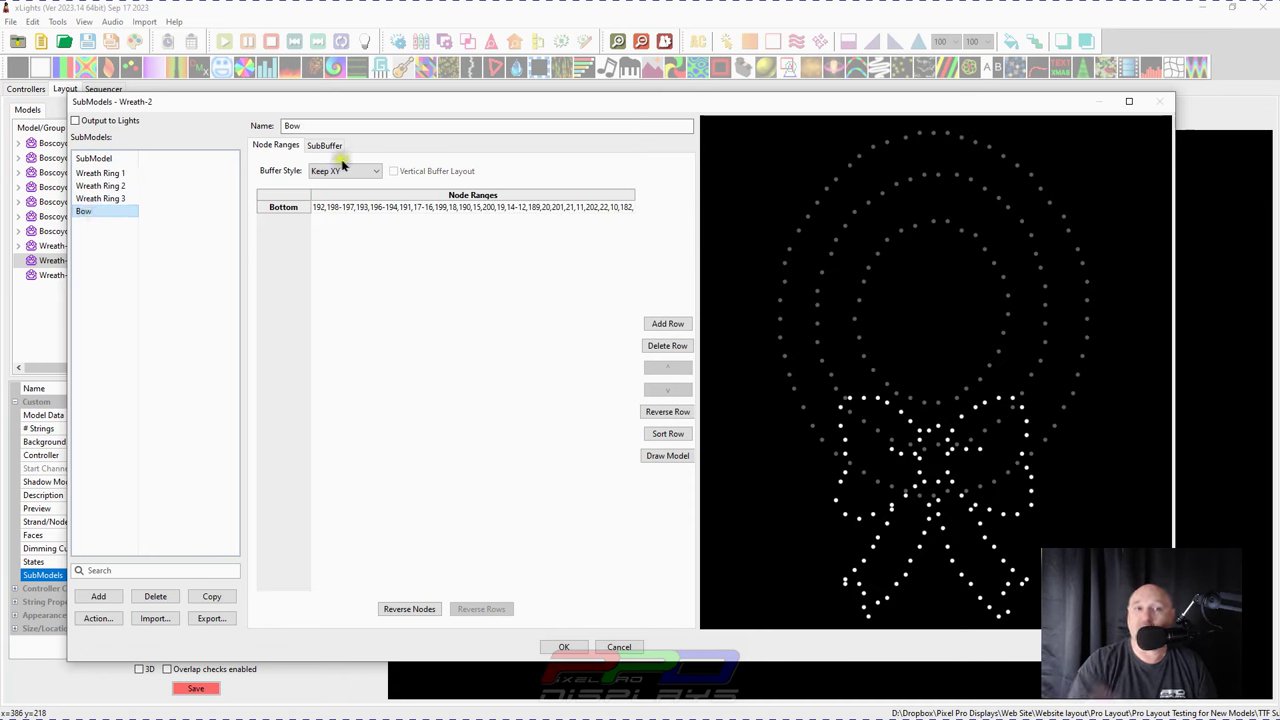
left_click(557, 648)
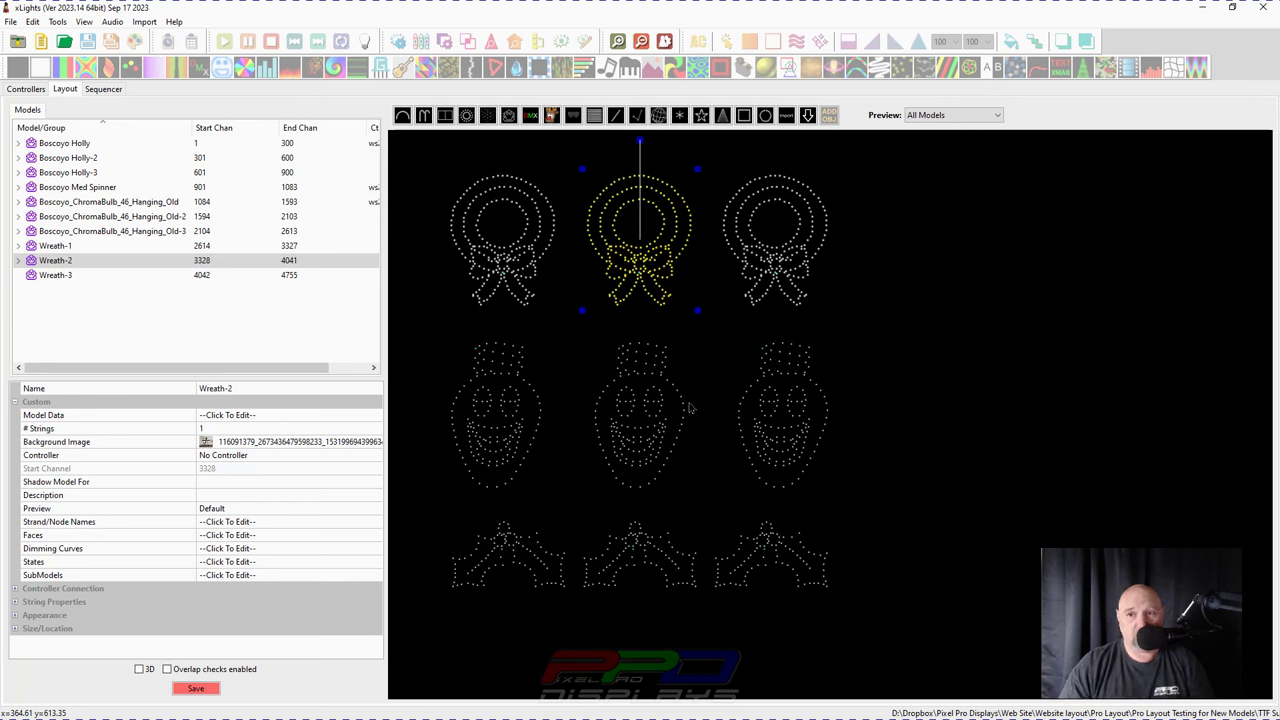
Step: Select Wreath-3 and import submodels from the Wreath-1.xmodel file
left_click(778, 280)
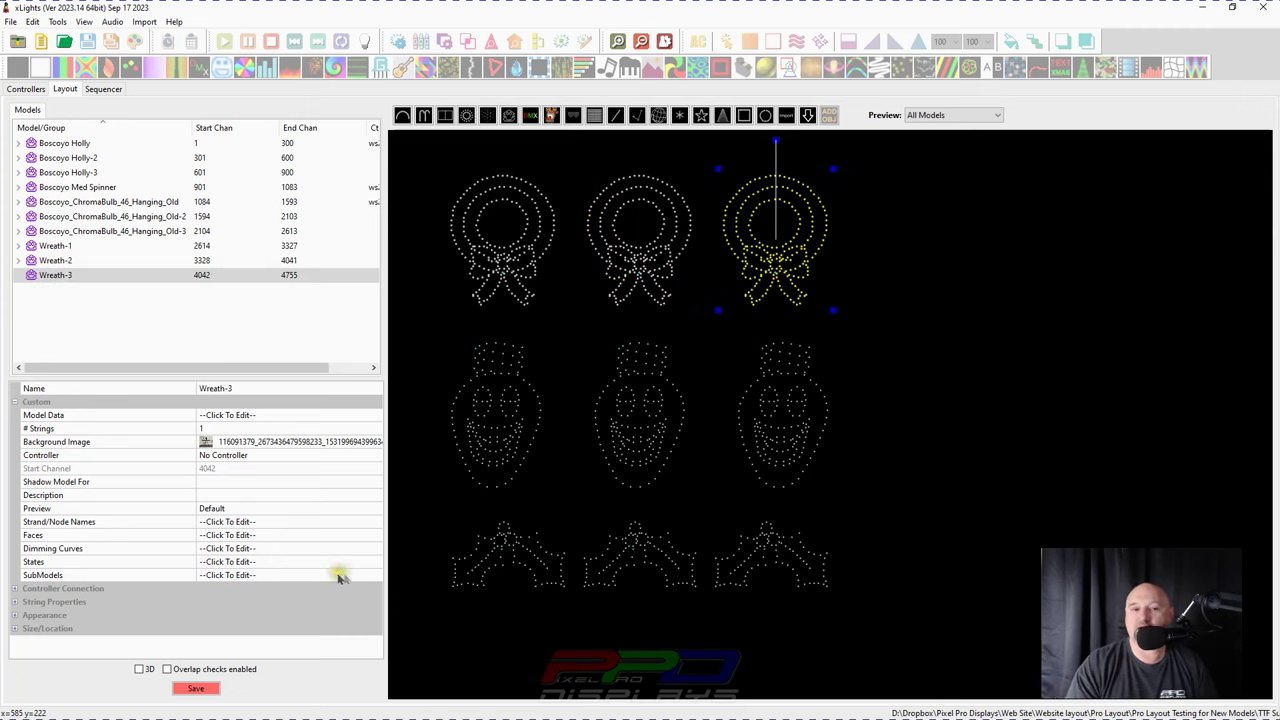
left_click(371, 572)
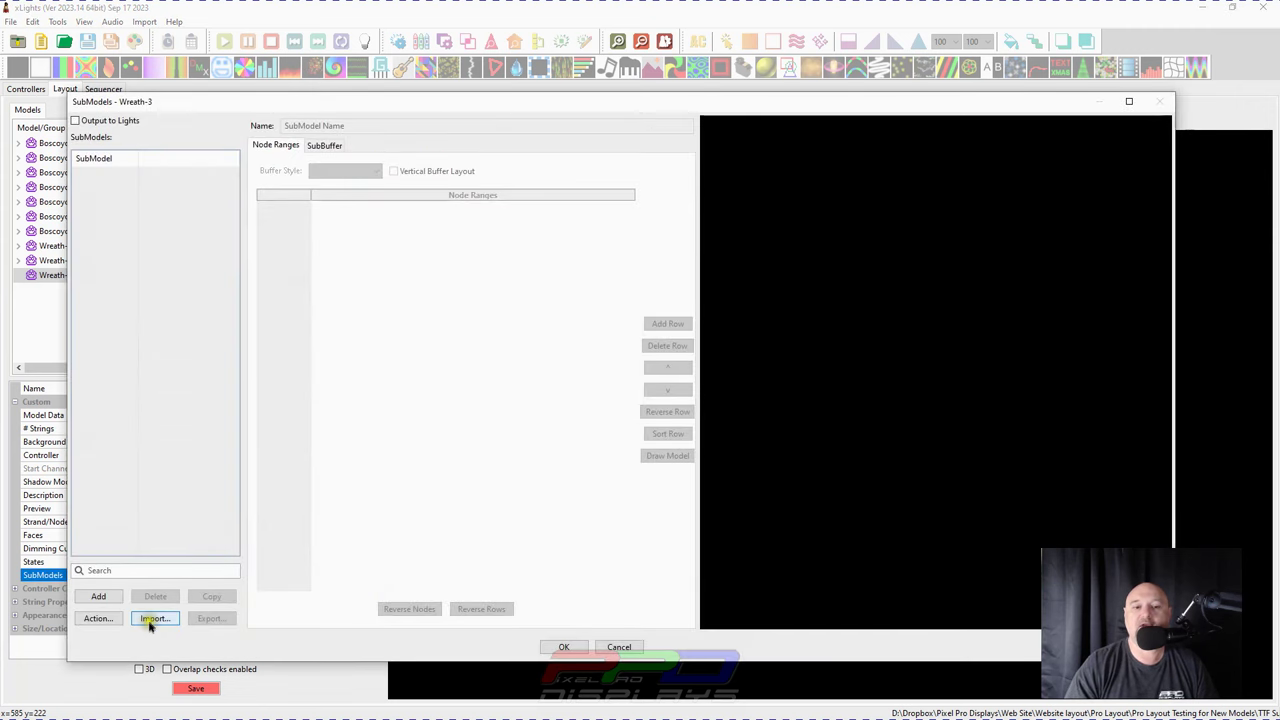
left_click(152, 619)
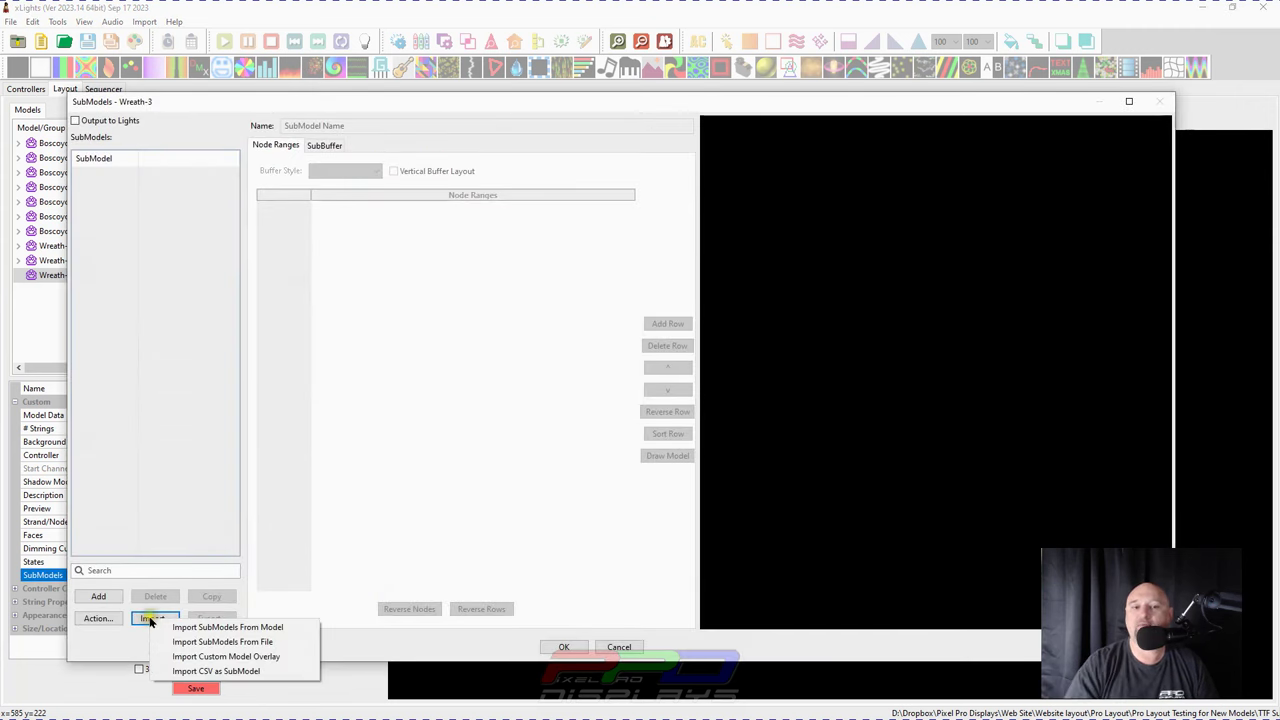
left_click(224, 642)
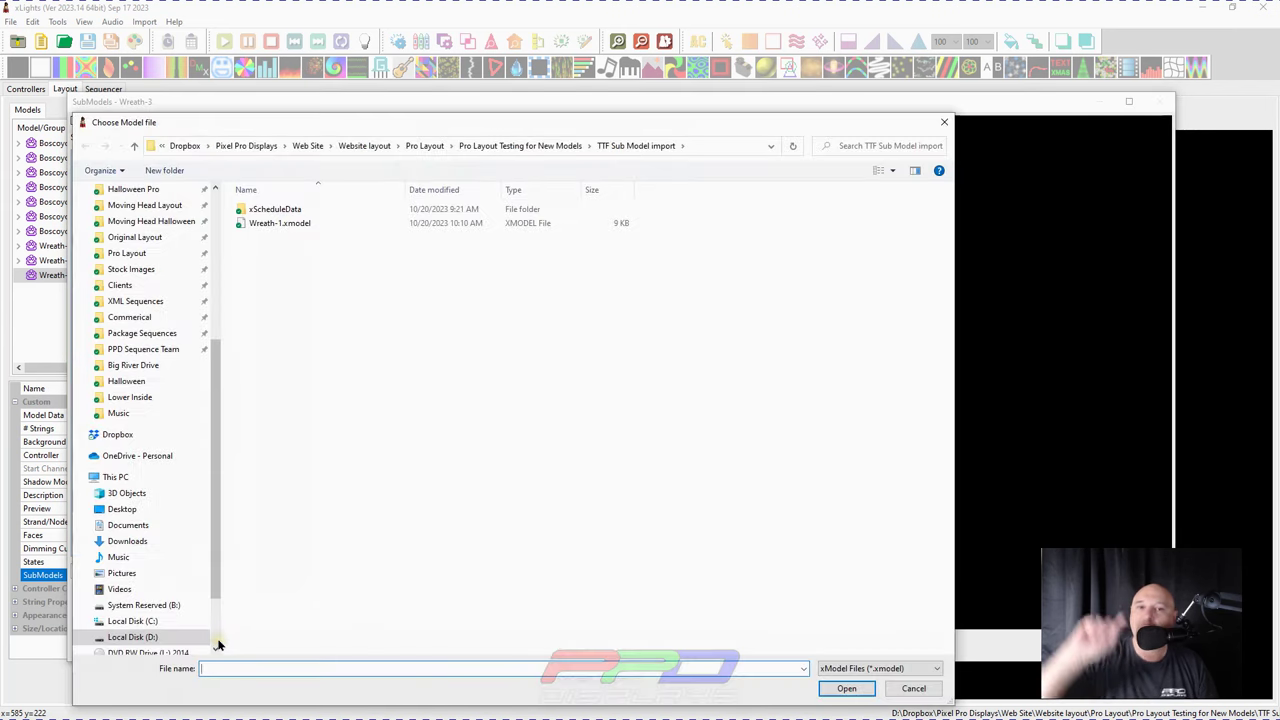
left_click(289, 226)
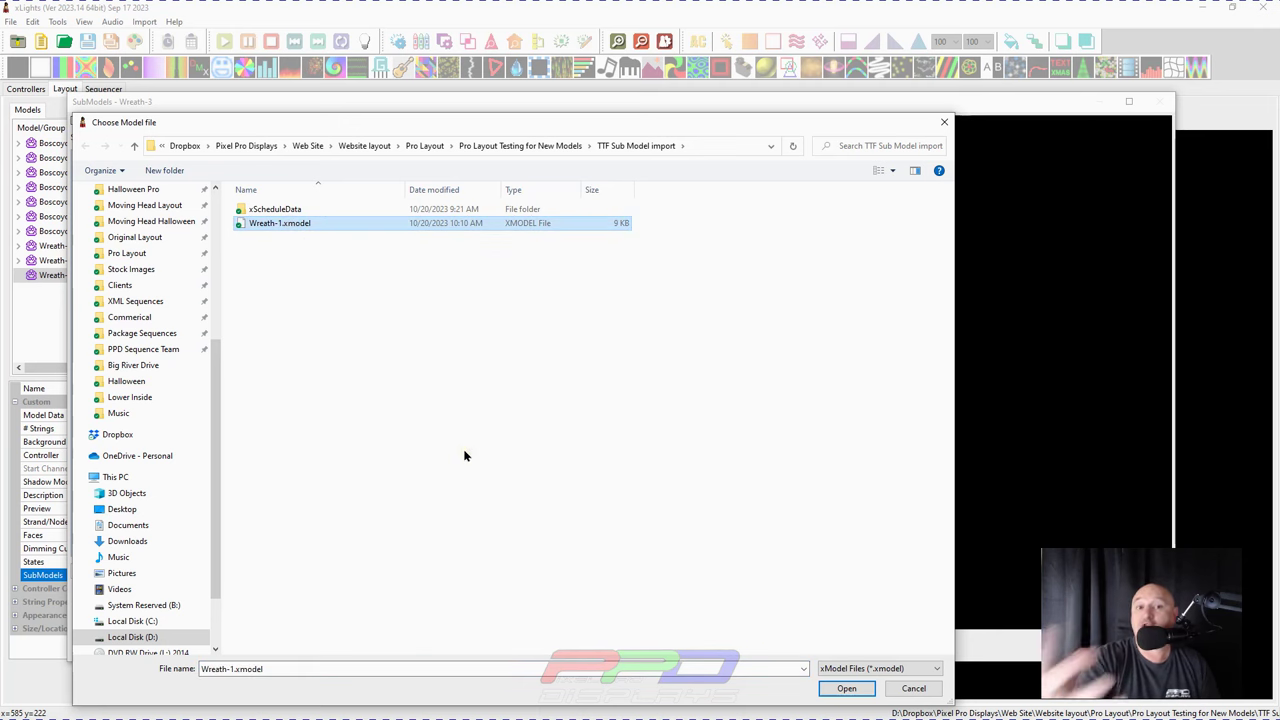
left_click(836, 688)
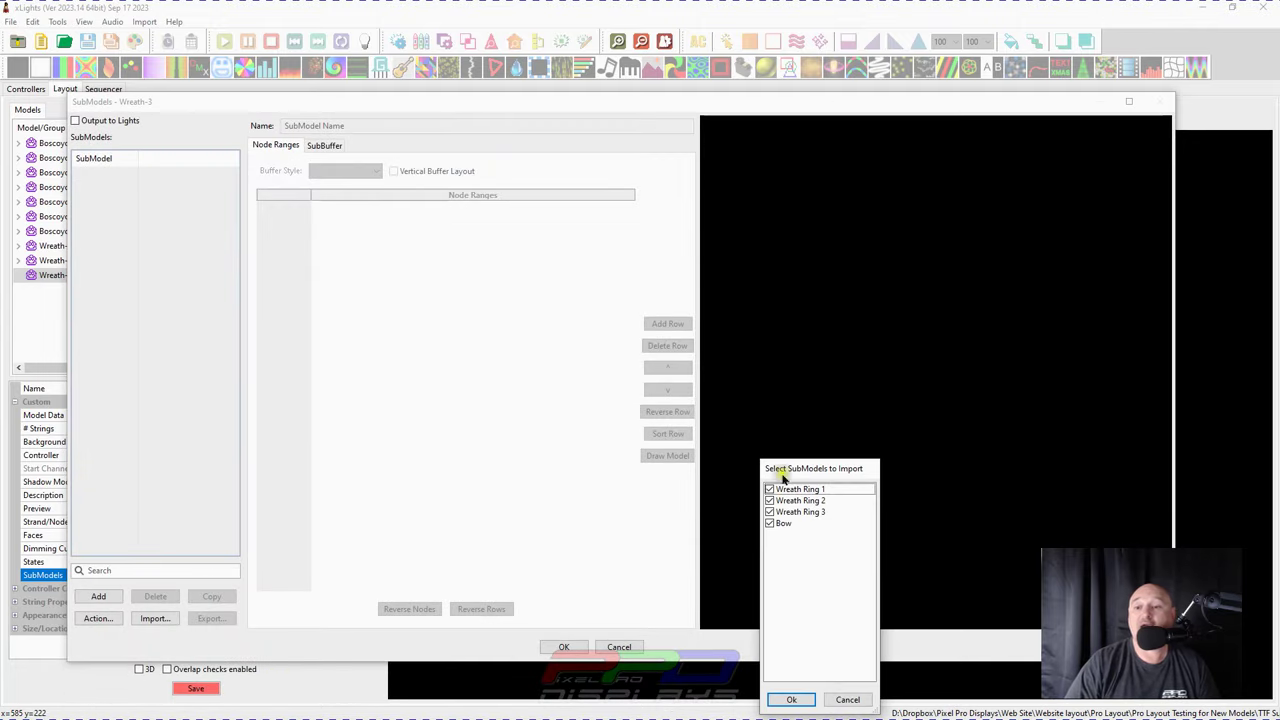
left_click_drag(782, 470, 517, 305)
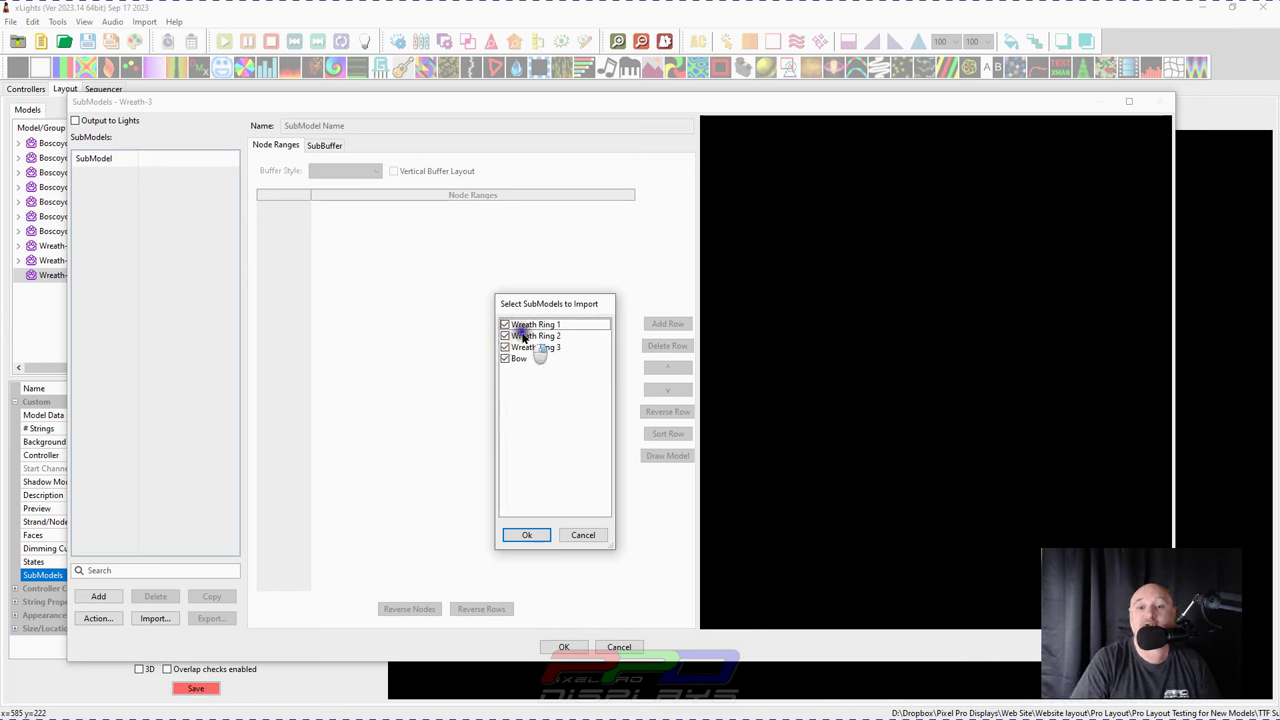
Step: Try Deselect All and Select Highlighted, then use Select All to tick all four submodels
right_click(526, 336)
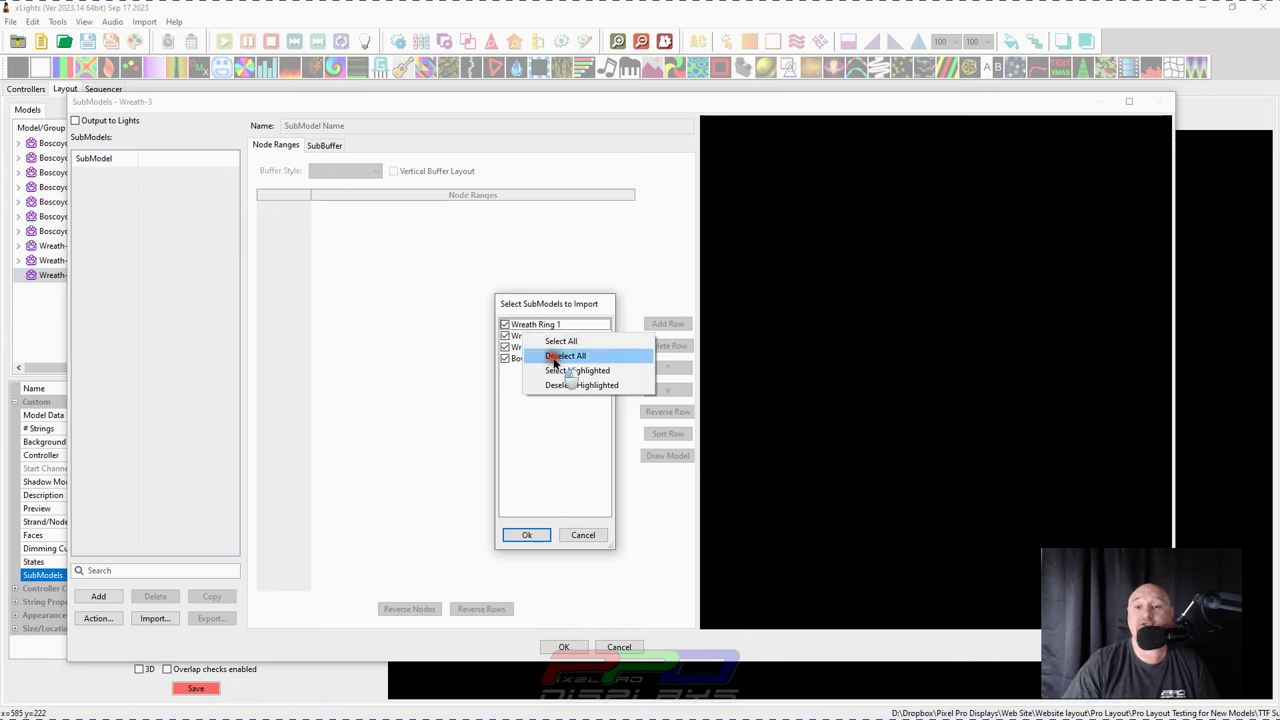
left_click(557, 356)
left_click(535, 348)
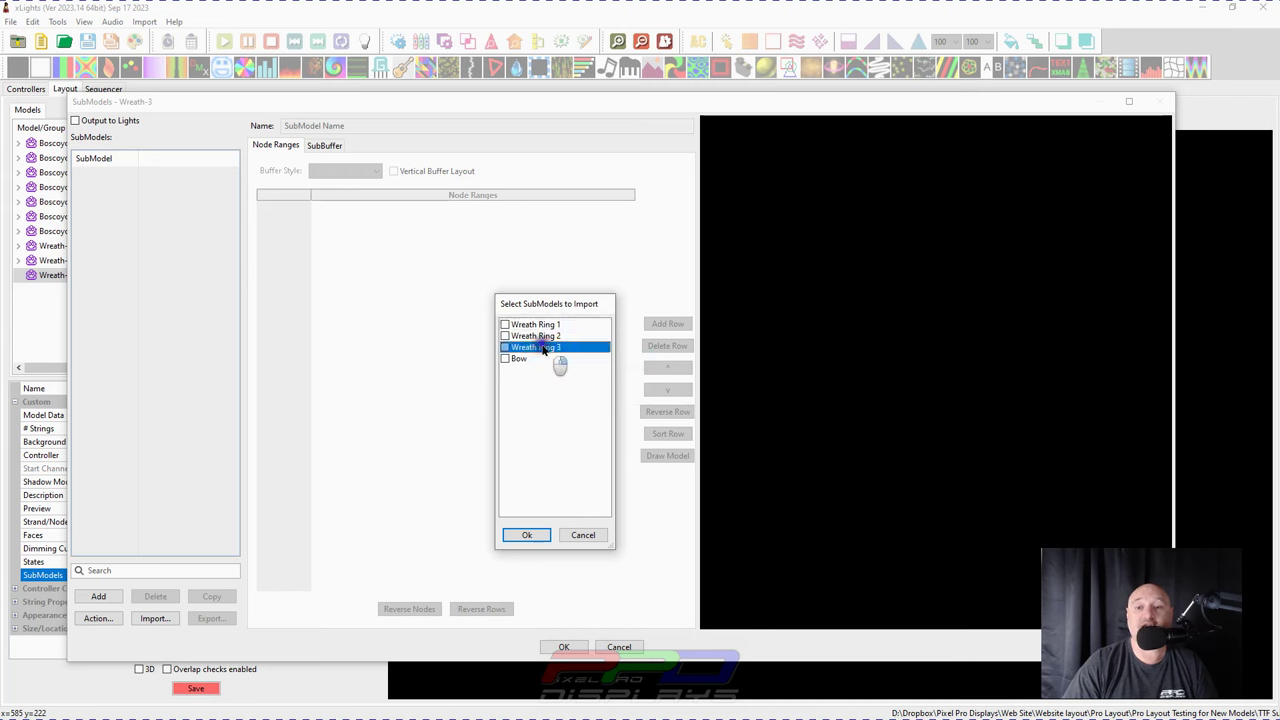
right_click(542, 346)
left_click(570, 383)
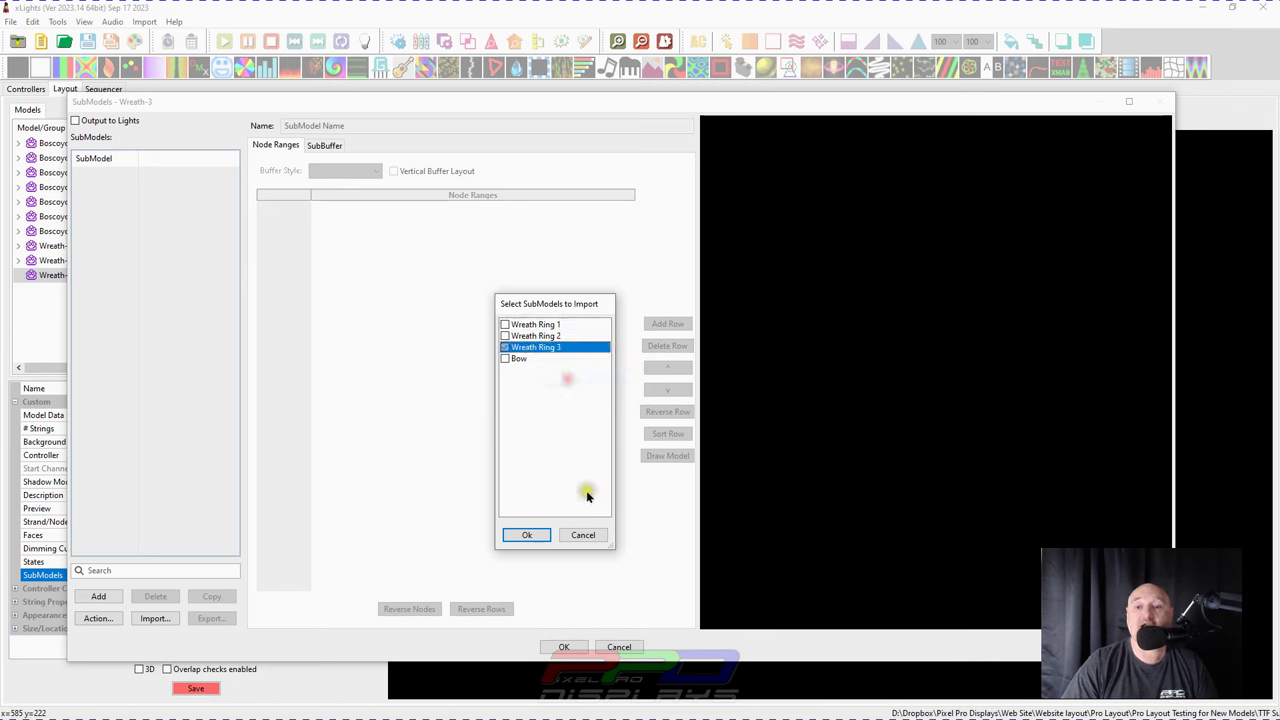
right_click(523, 330)
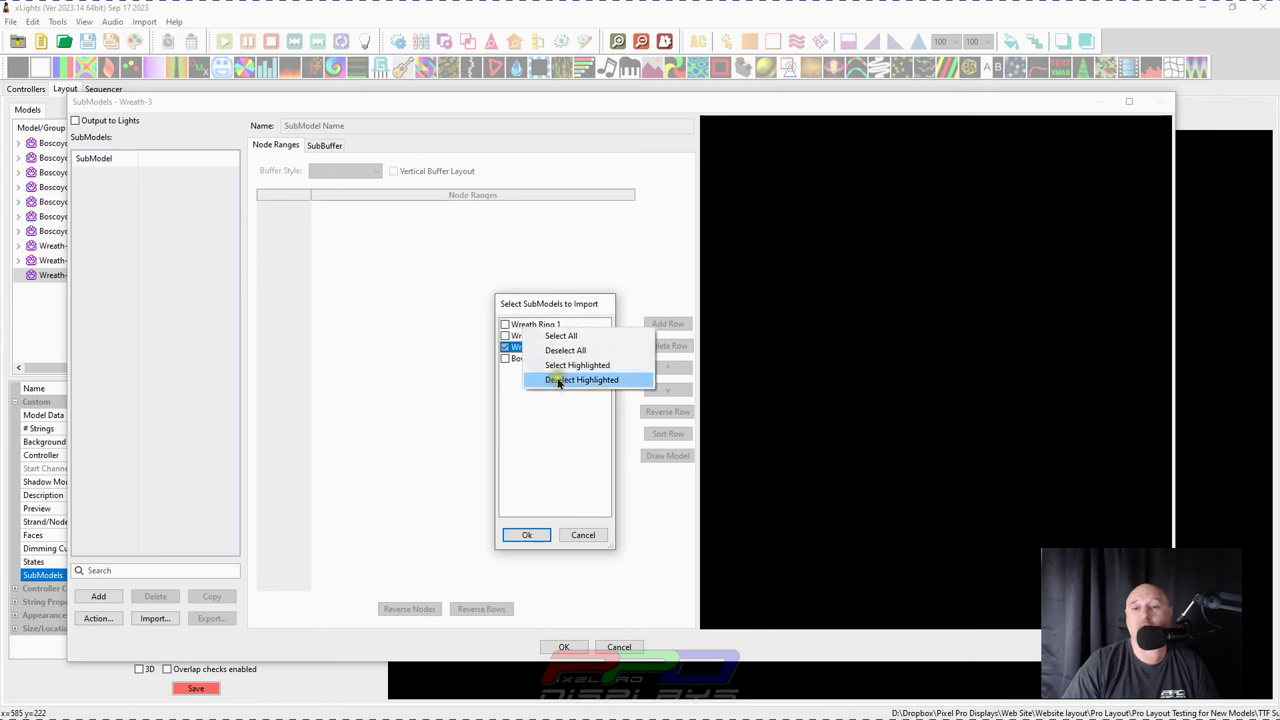
left_click(550, 336)
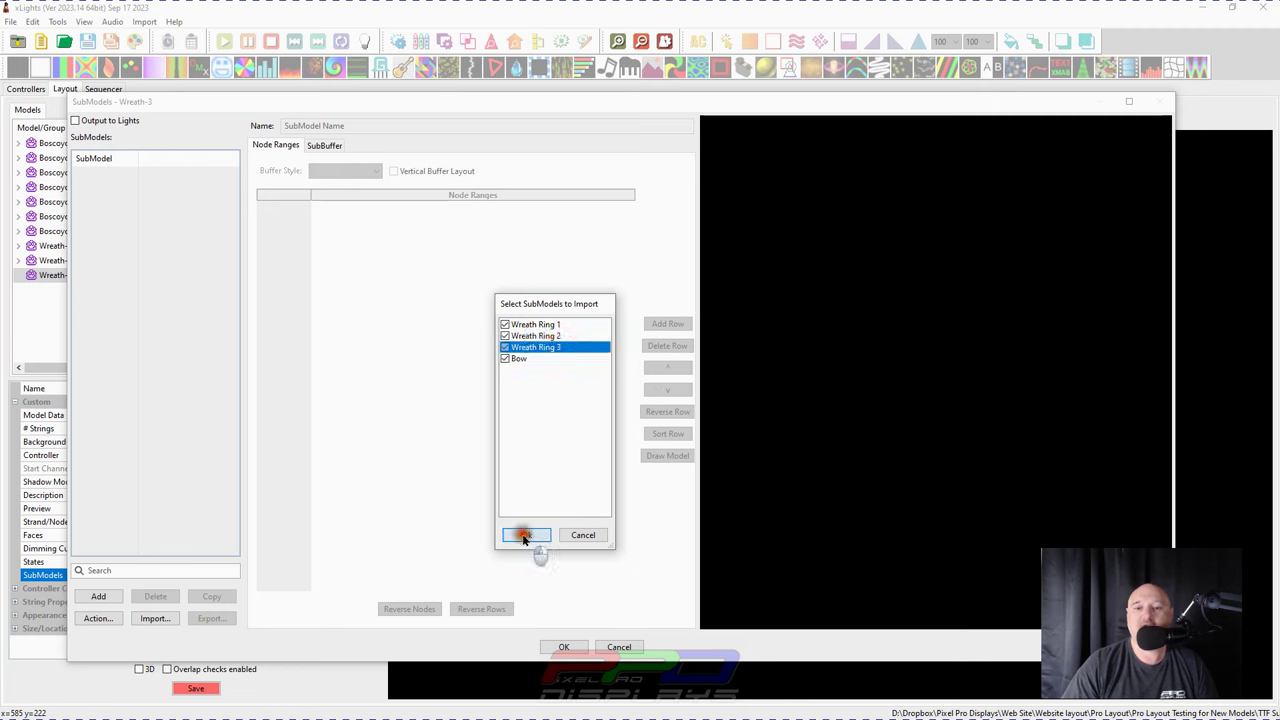
Step: Import the four submodels into Wreath-3, check Wreath Ring 1–3 node ranges, and click OK
left_click(530, 535)
left_click(100, 173)
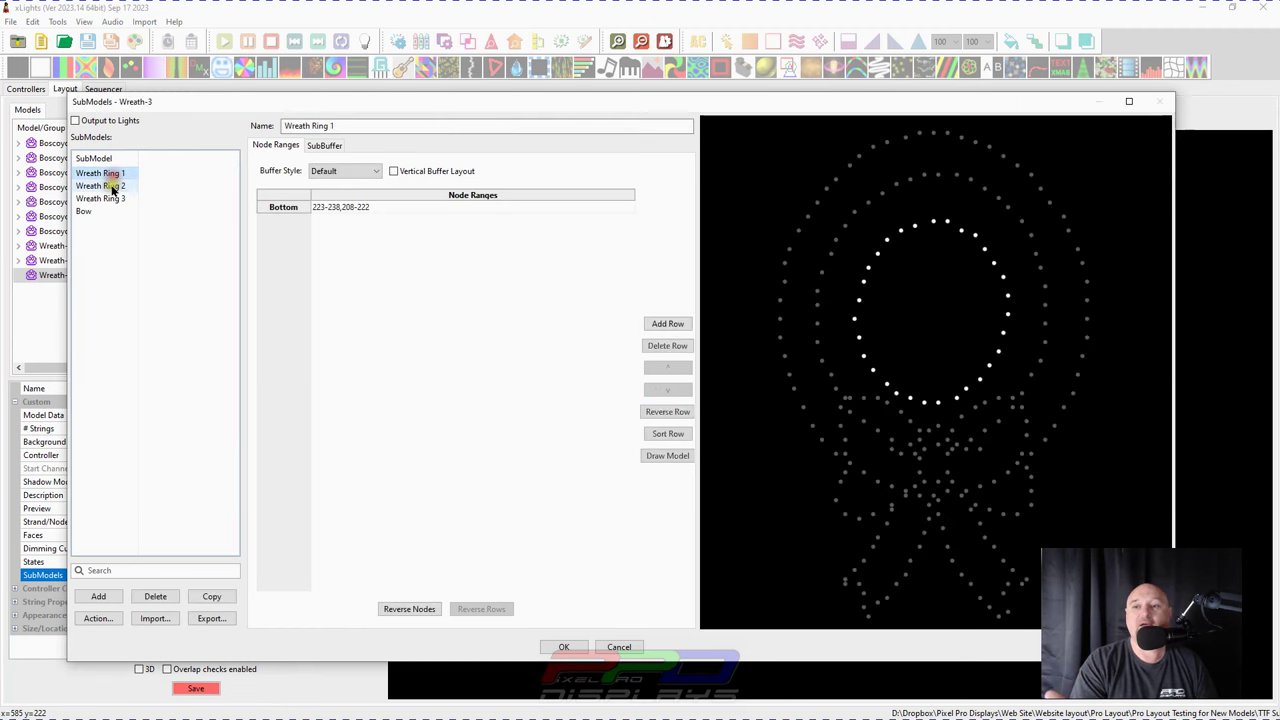
left_click(100, 186)
left_click(100, 198)
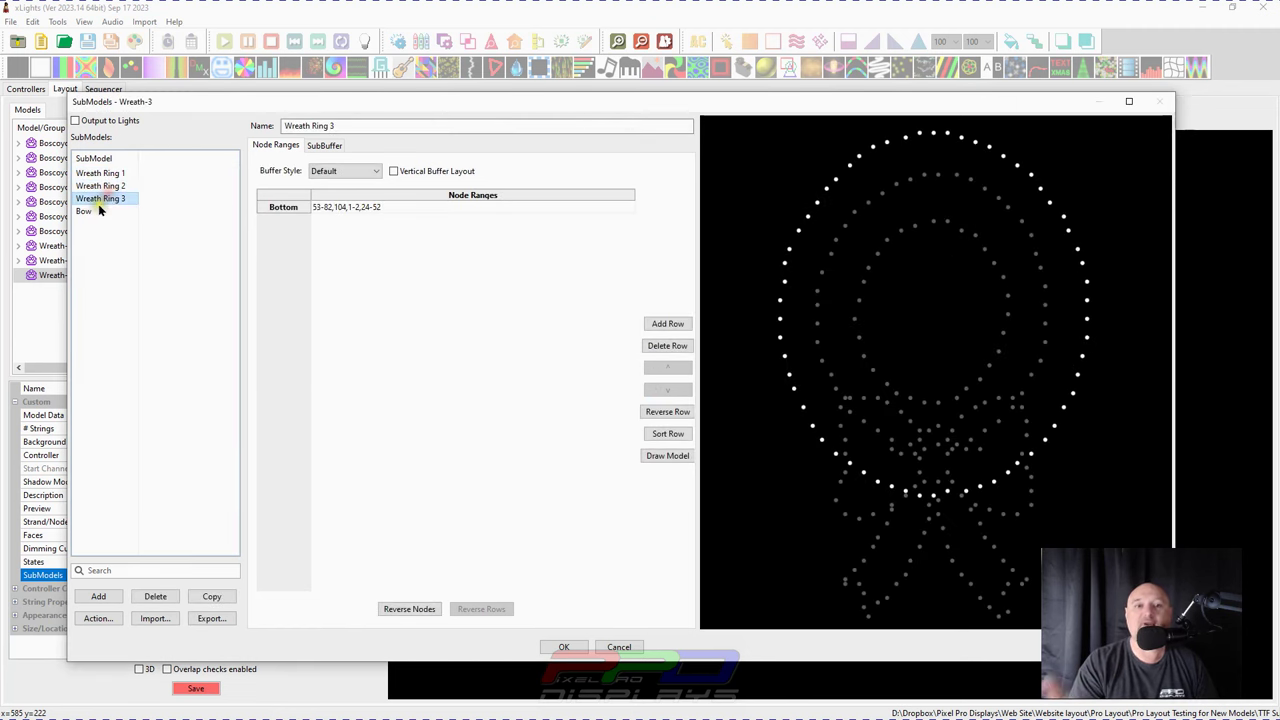
left_click(557, 648)
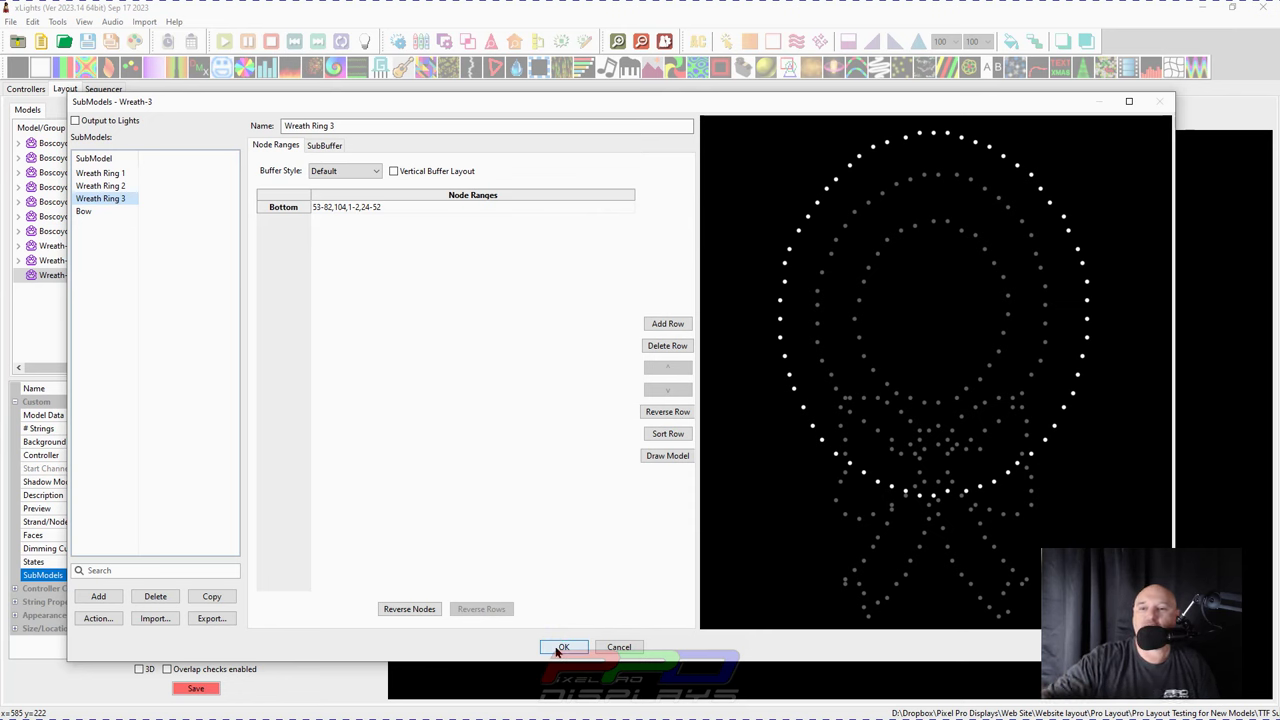
left_click(557, 648)
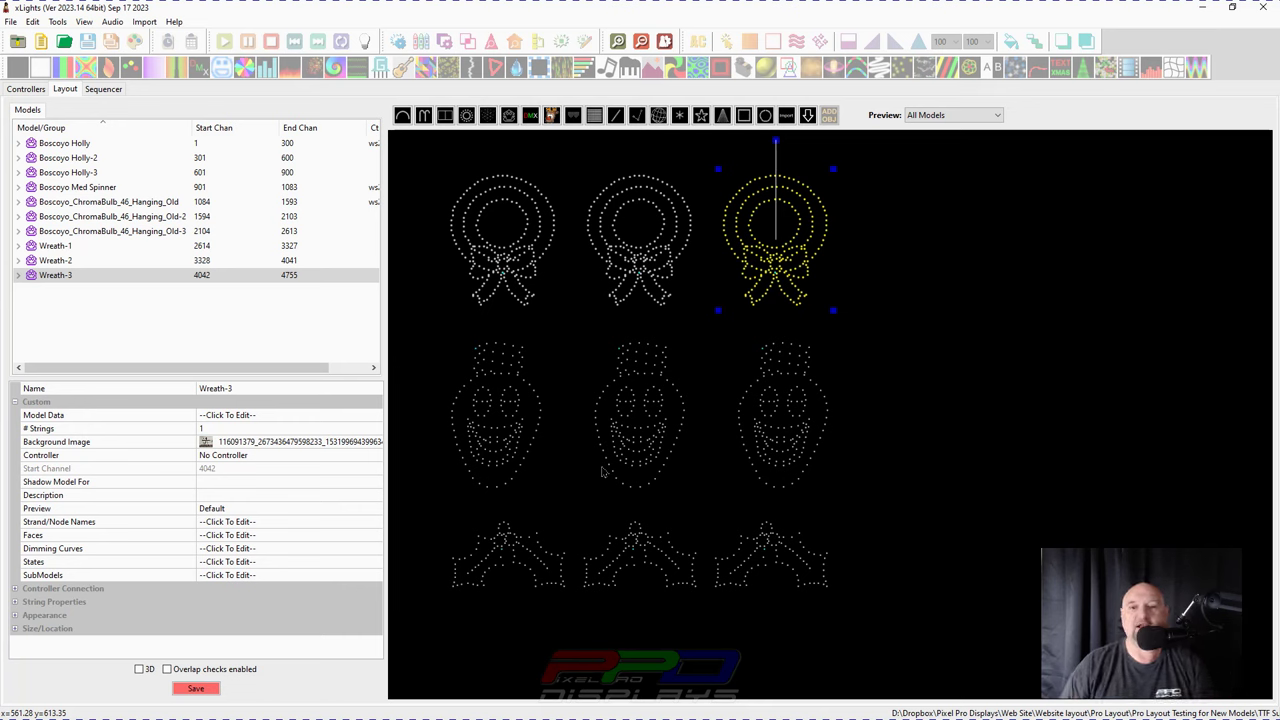
Step: Open Boscoyo_ChromaBulb_46_Hanging_Old's face definitions and review the Blue Bulb and Green Bulb outlines
left_click(479, 445)
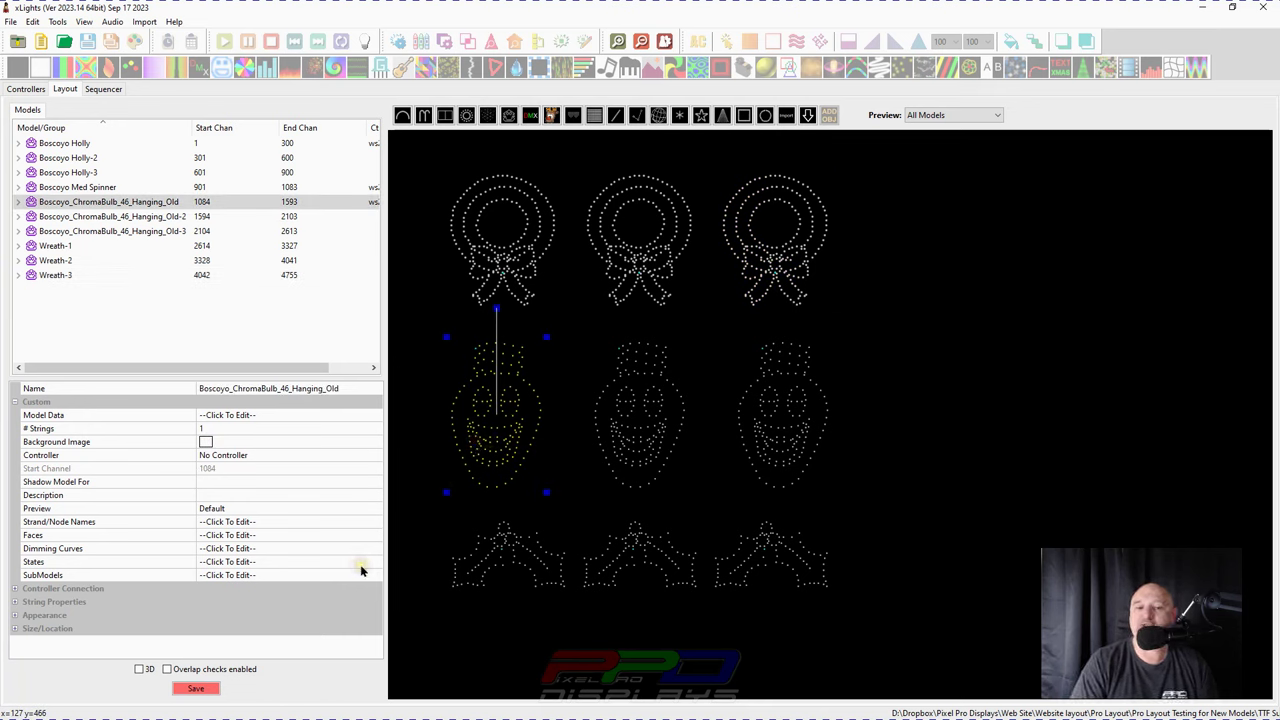
left_click(364, 535)
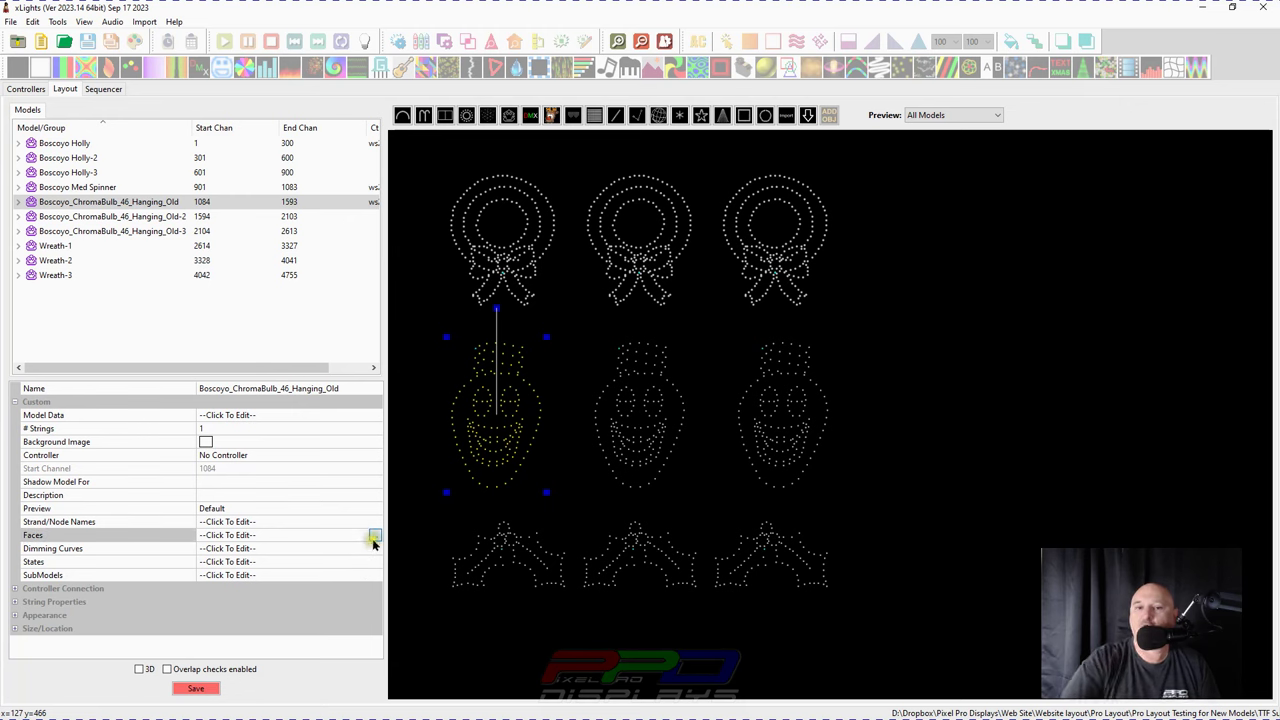
left_click(374, 541)
left_click_drag(300, 344, 354, 151)
left_click(320, 182)
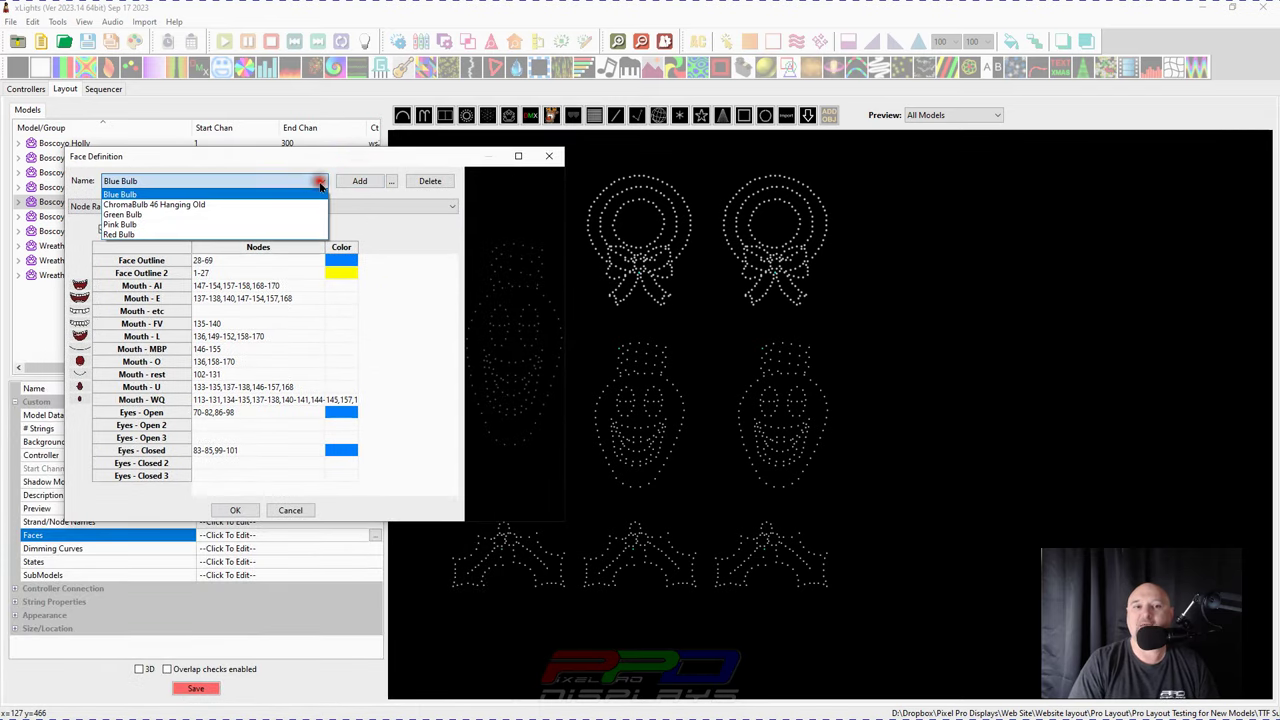
left_click(118, 195)
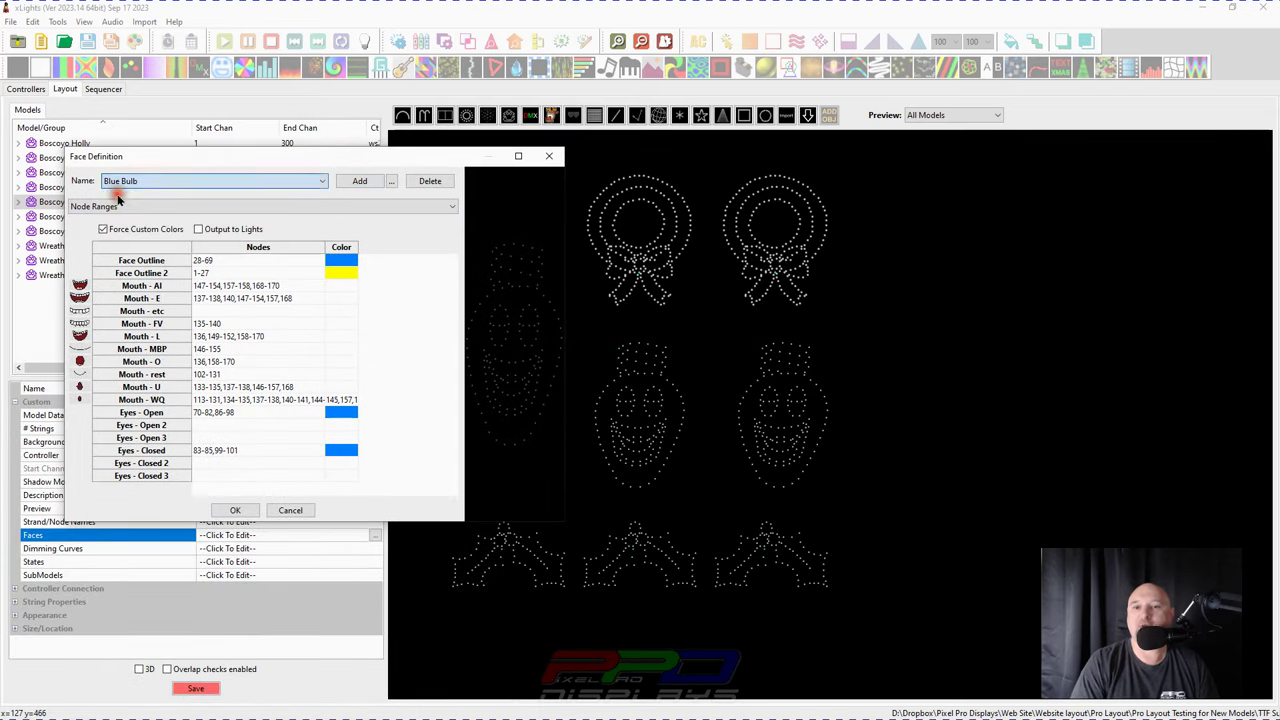
left_click(265, 263)
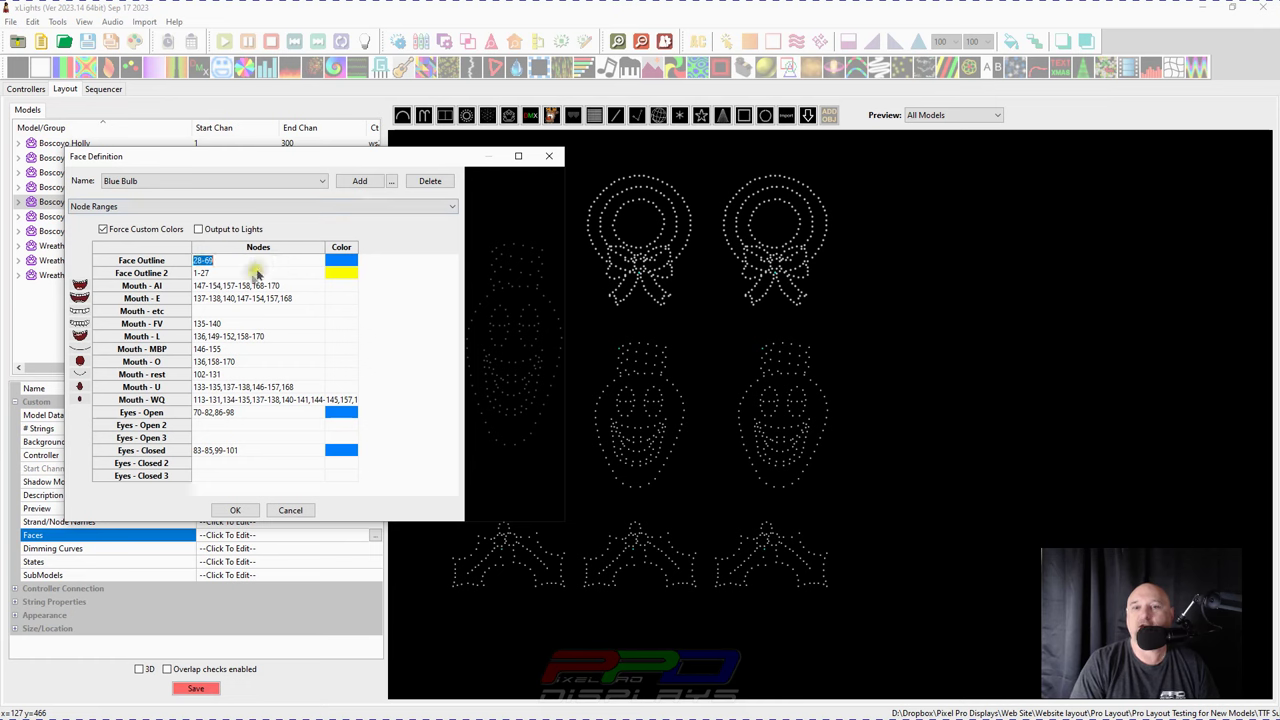
left_click(212, 273)
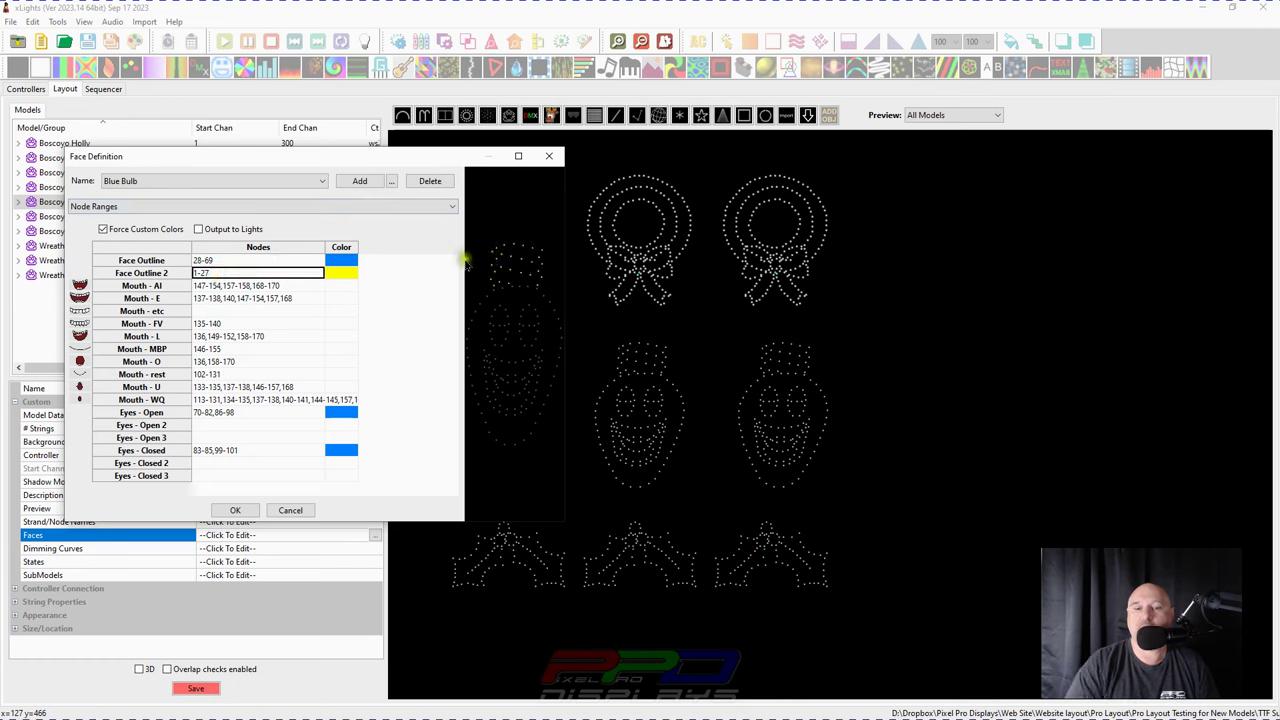
left_click(148, 181)
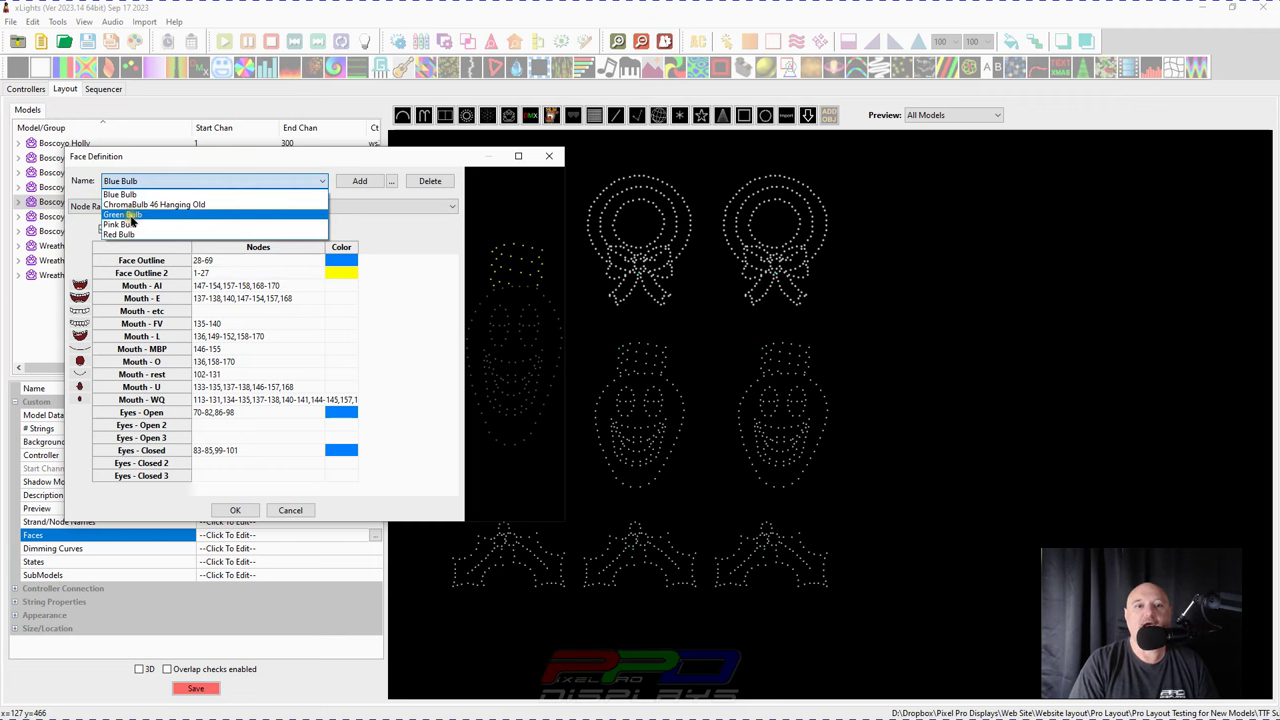
left_click(131, 215)
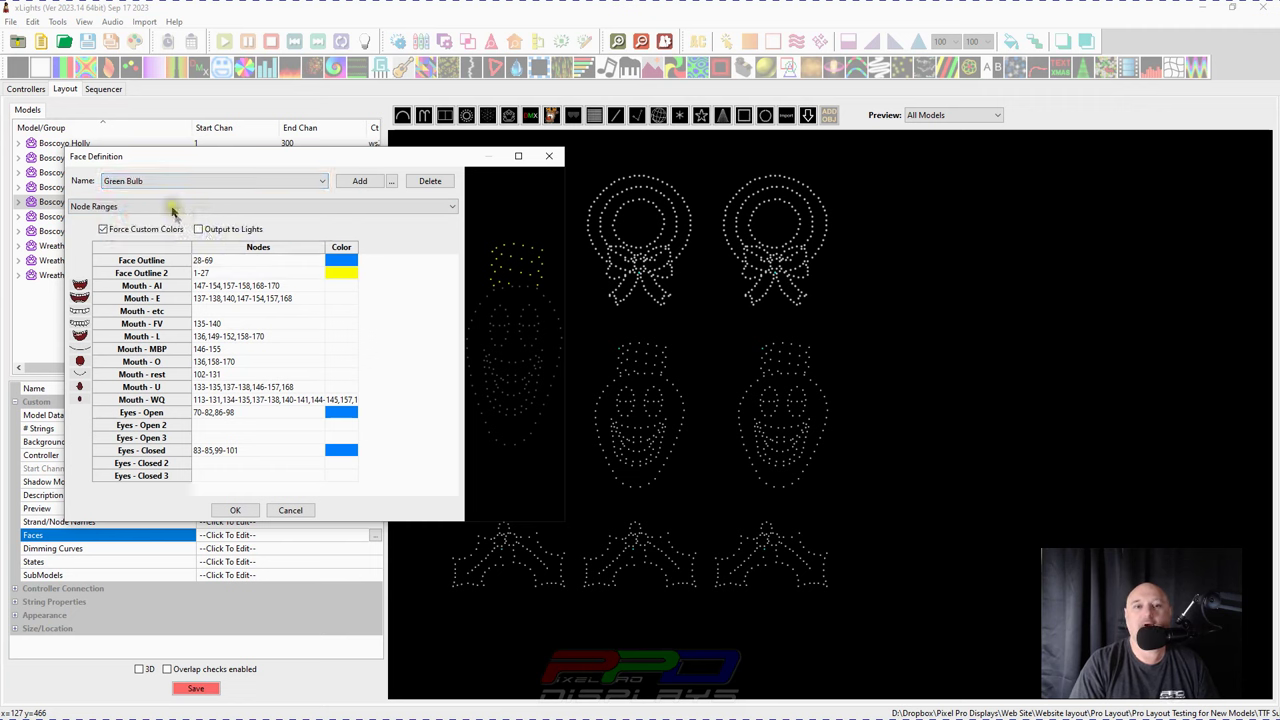
left_click(210, 260)
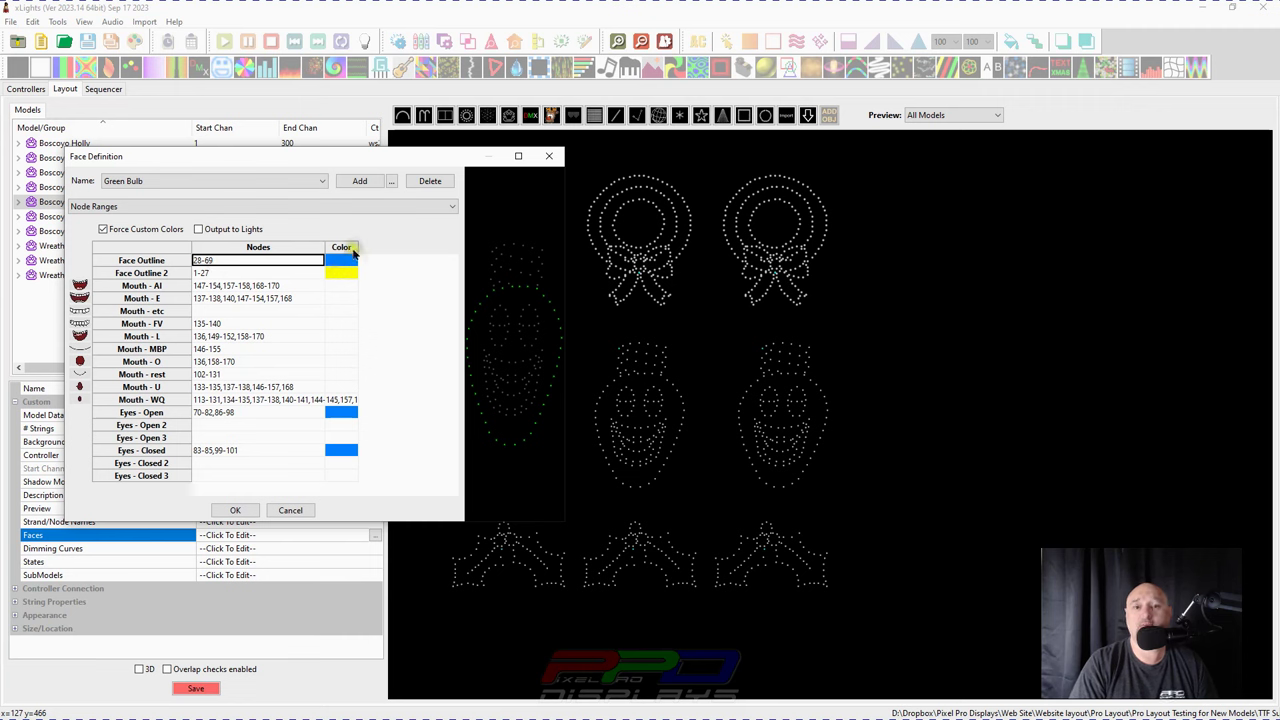
Step: Set the Pink Bulb face's Face Outline colour to pink
left_click(130, 178)
left_click(125, 222)
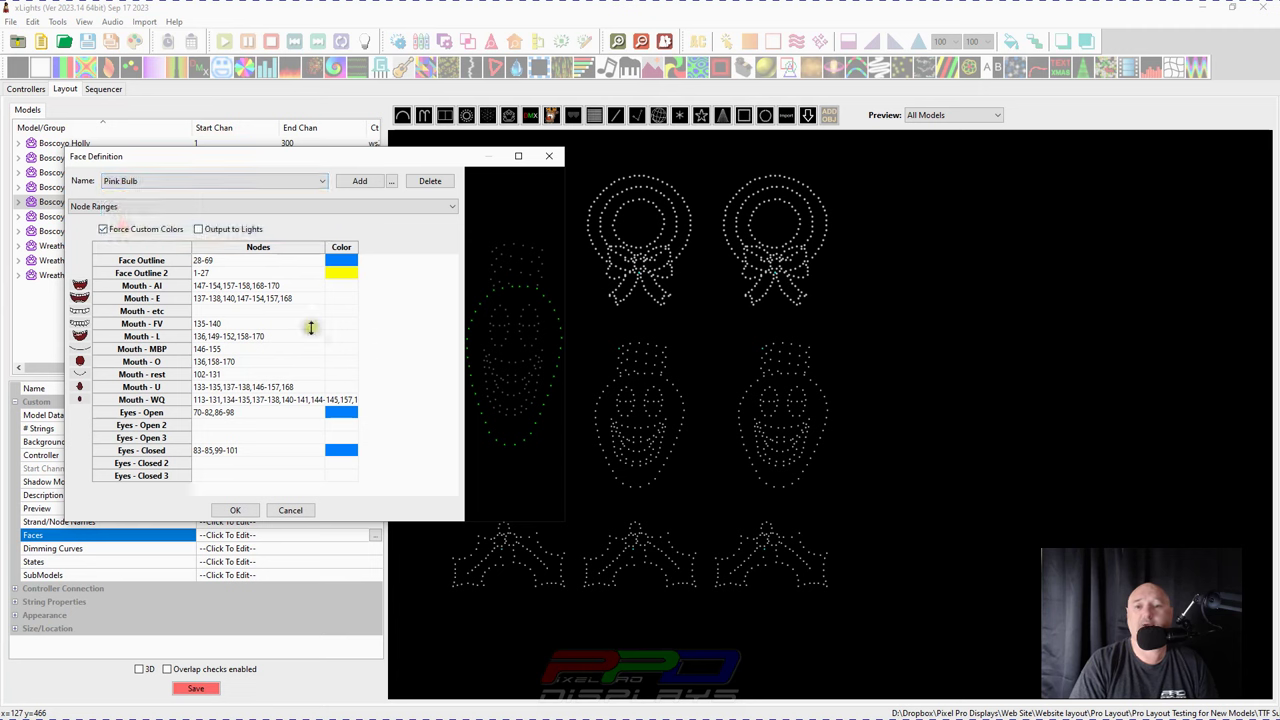
left_click(265, 260)
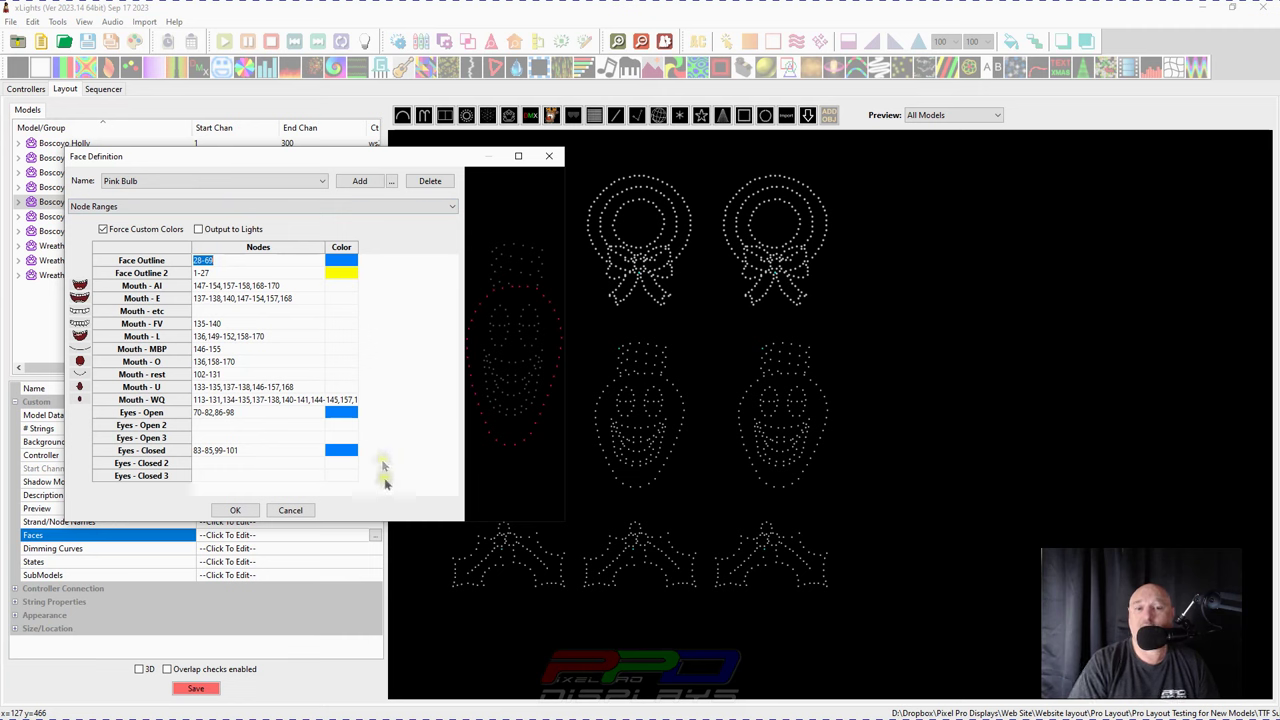
left_click(200, 273)
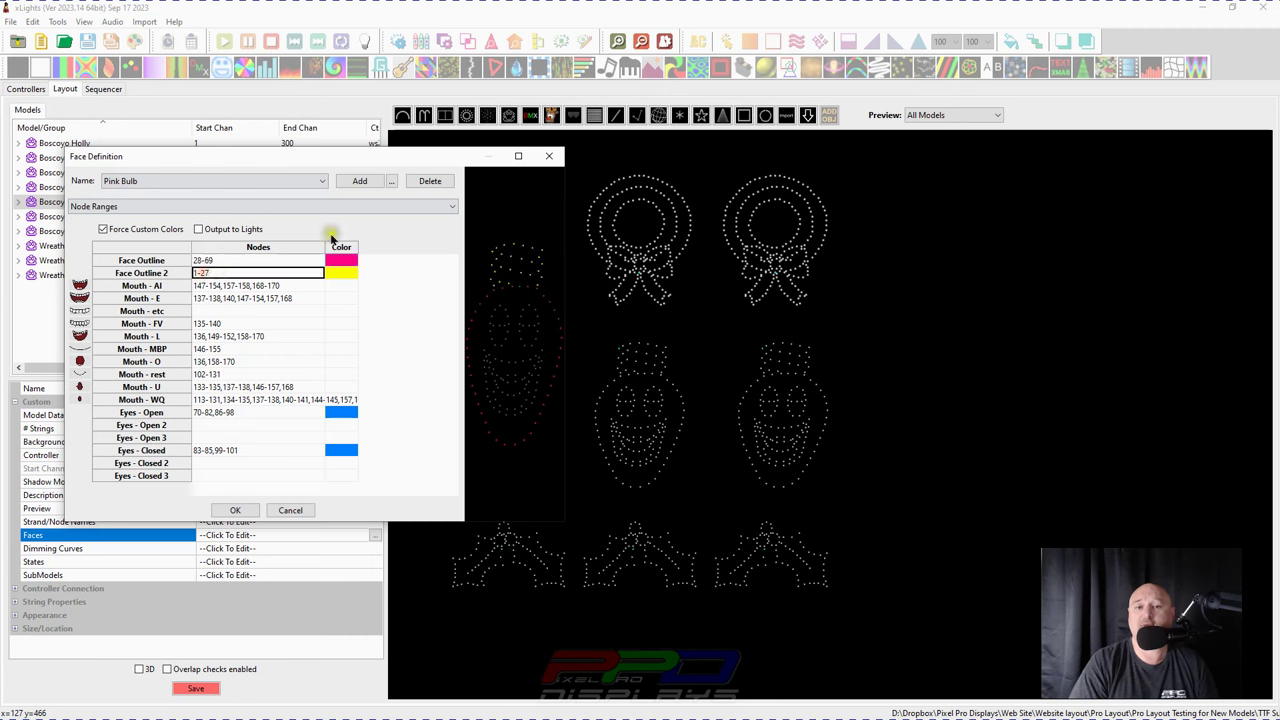
Step: Review the Red Bulb Face Outline and Face Outline 2 nodes, then click OK
left_click(137, 182)
left_click(128, 212)
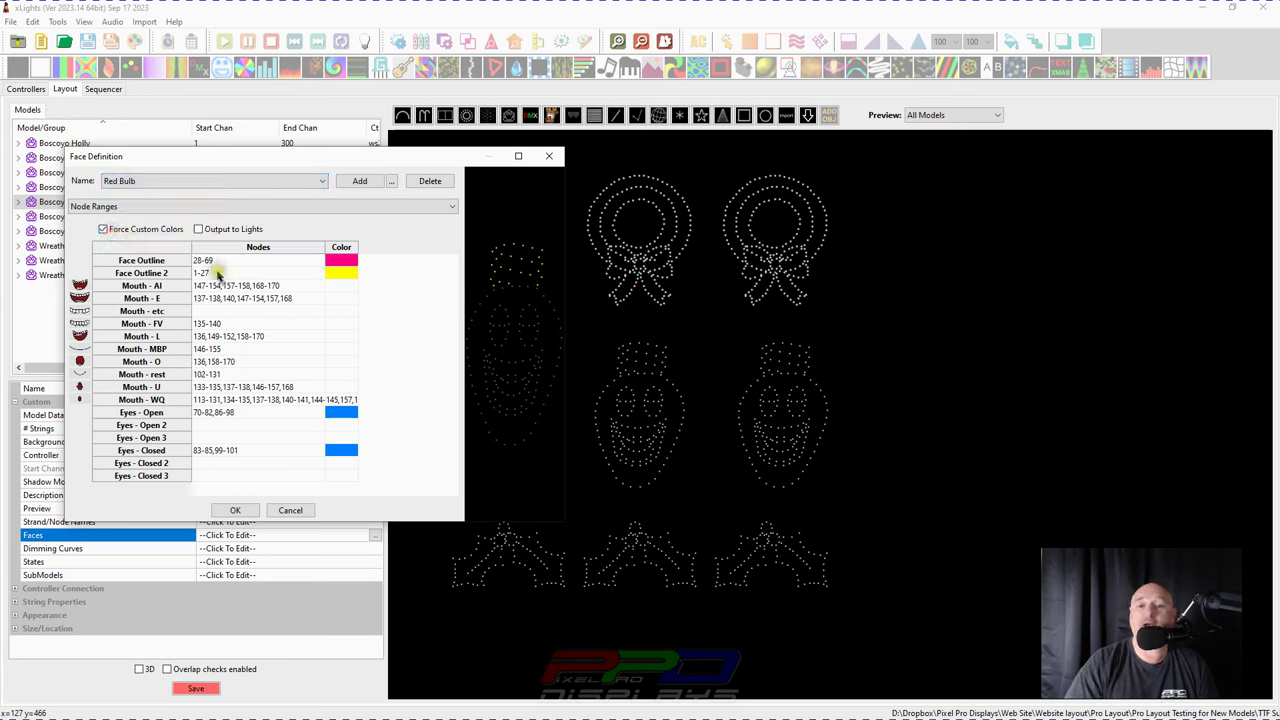
left_click(214, 261)
left_click(216, 262)
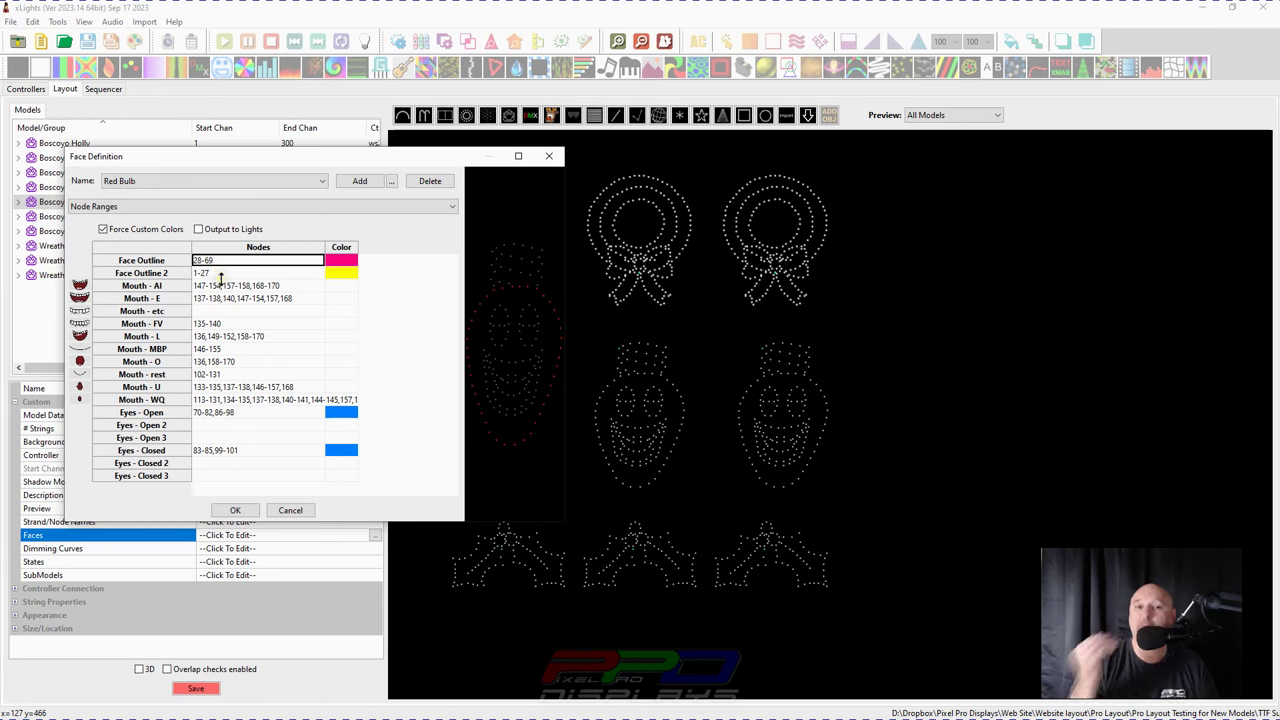
left_click(212, 273)
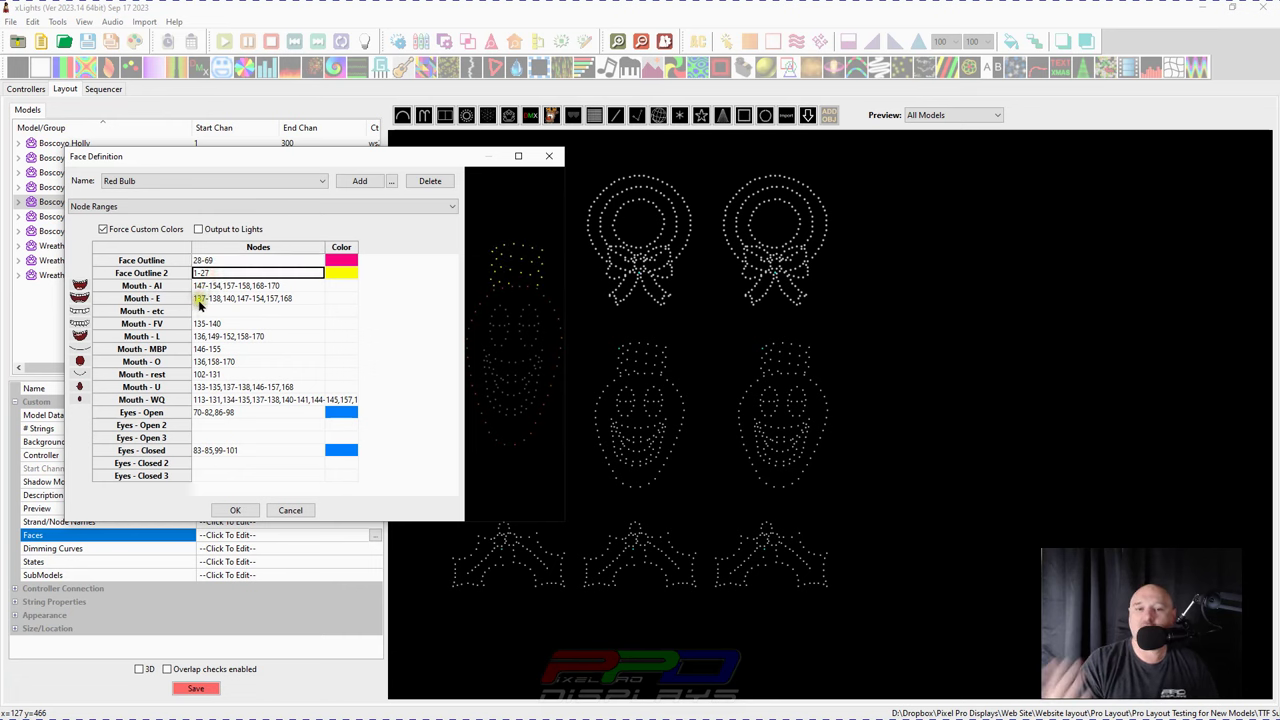
left_click(235, 510)
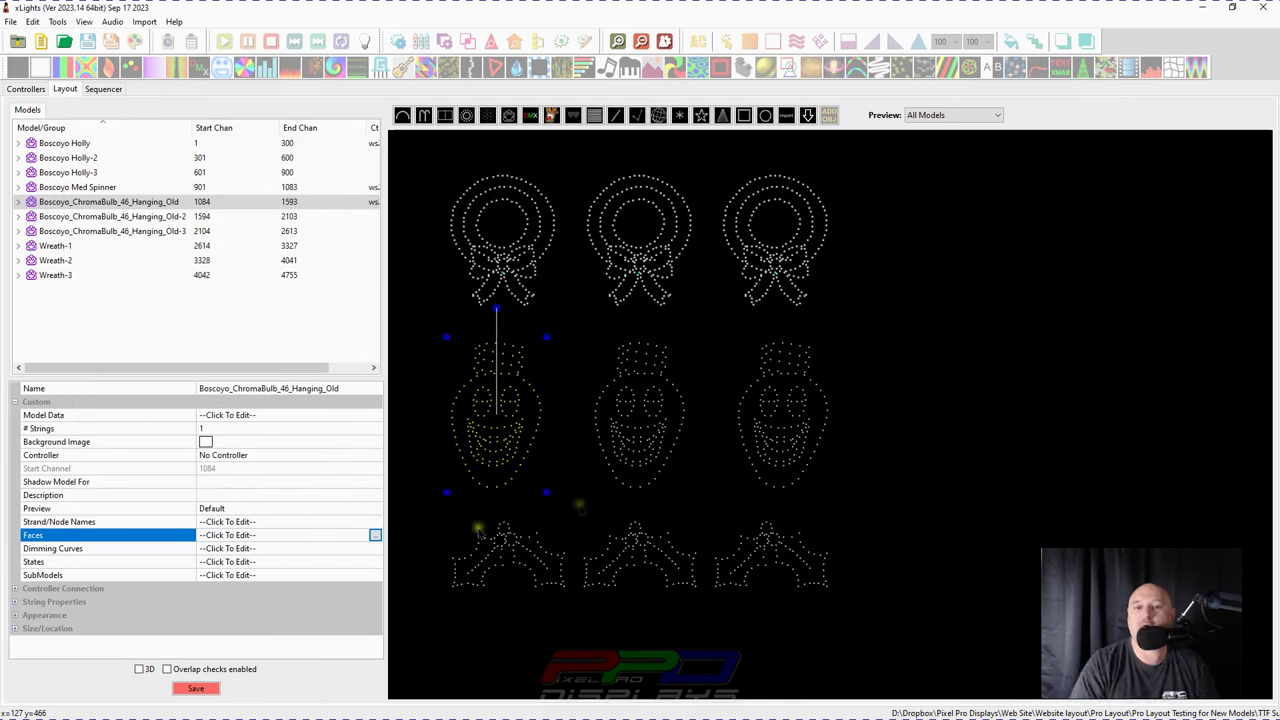
Step: Export the first ChromaBulb as an xLights model file
right_click(494, 403)
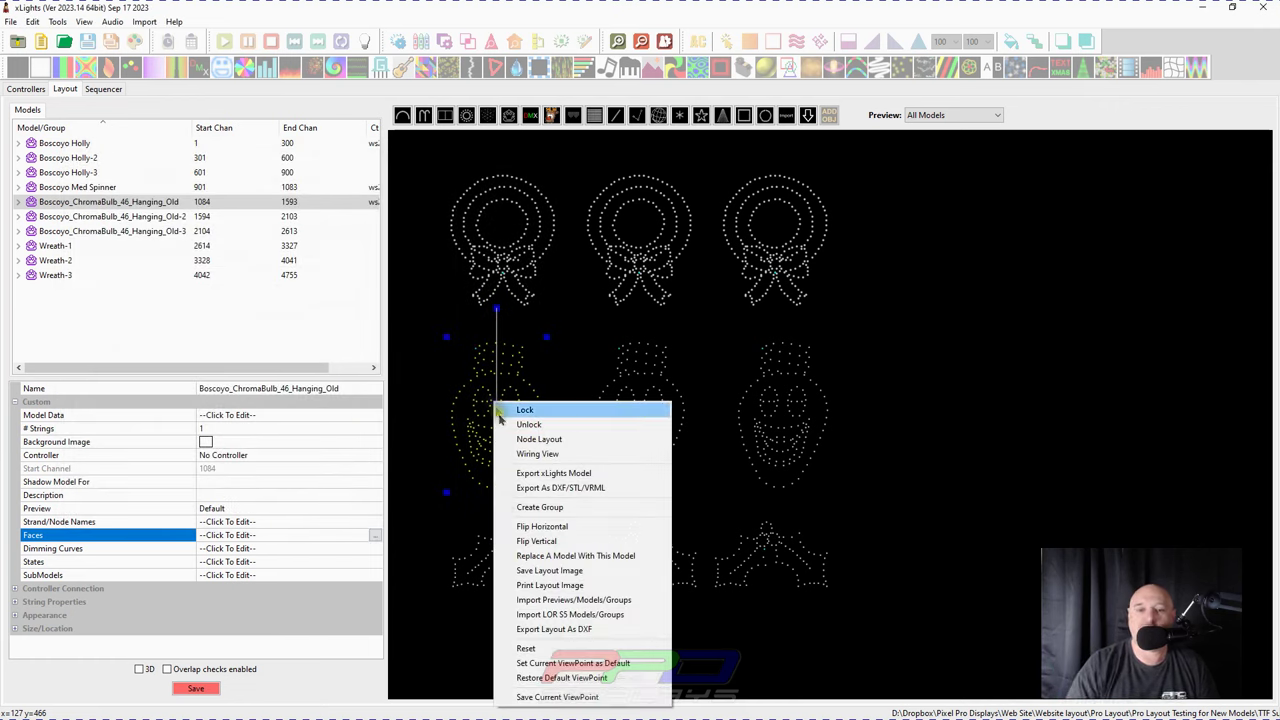
left_click(540, 473)
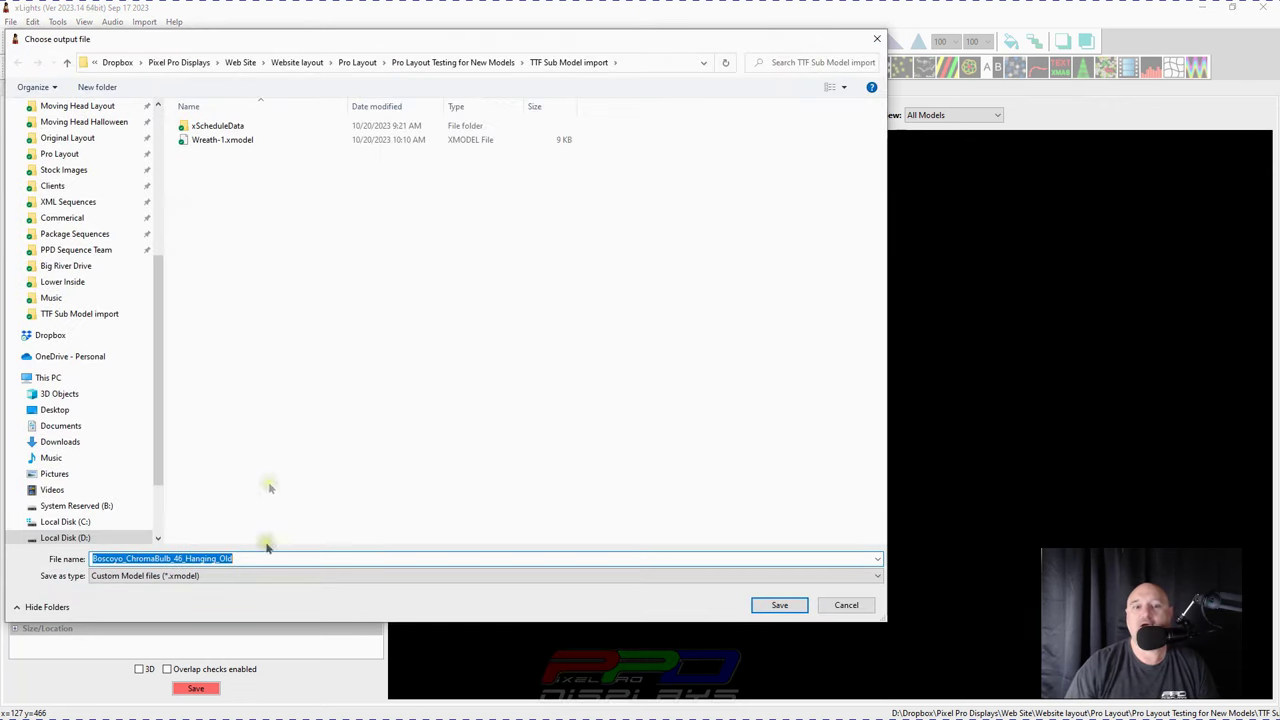
left_click(779, 605)
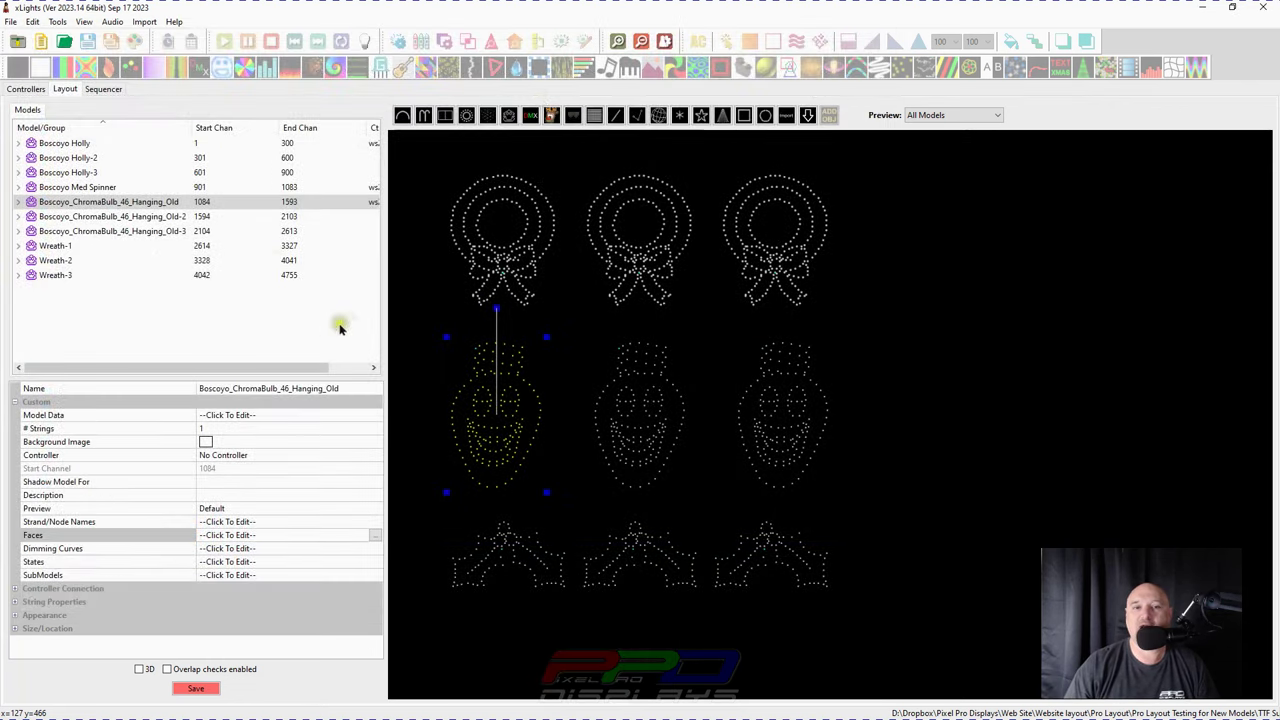
Step: Import the original ChromaBulb's bulb faces into Boscoyo_ChromaBulb_46_Hanging_Old-2 and click OK
left_click(658, 404)
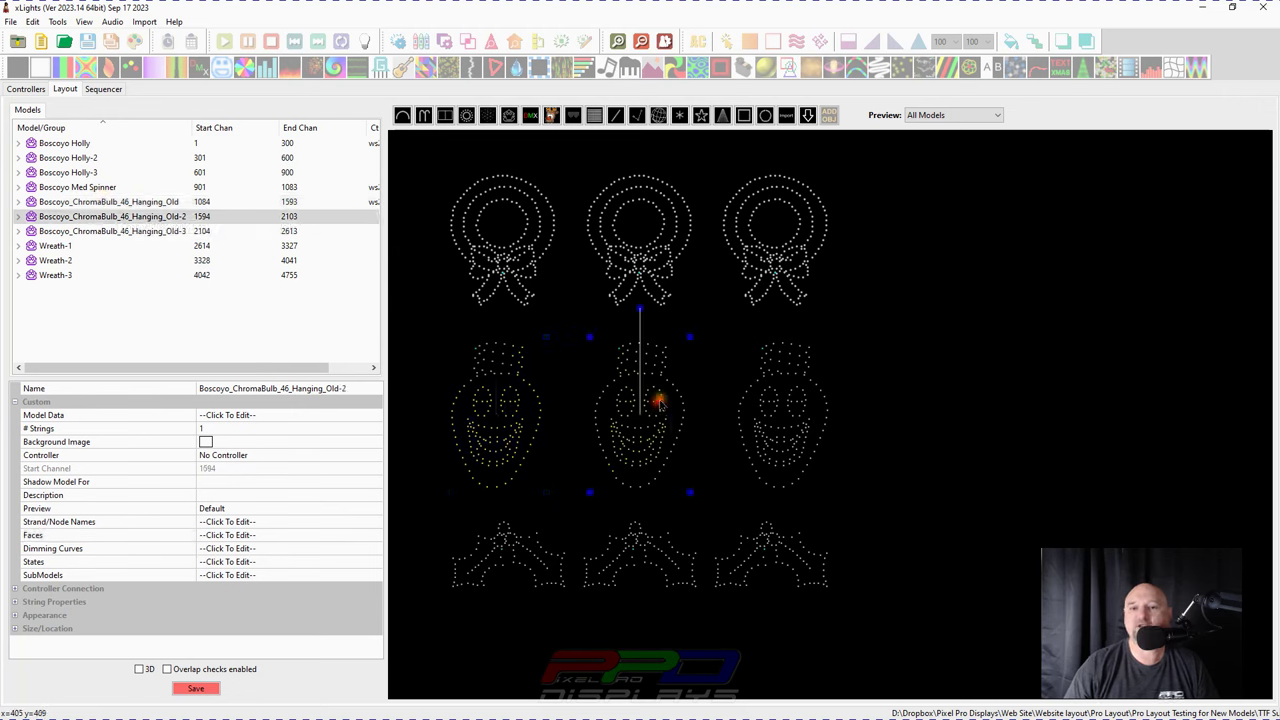
left_click(343, 535)
left_click(372, 535)
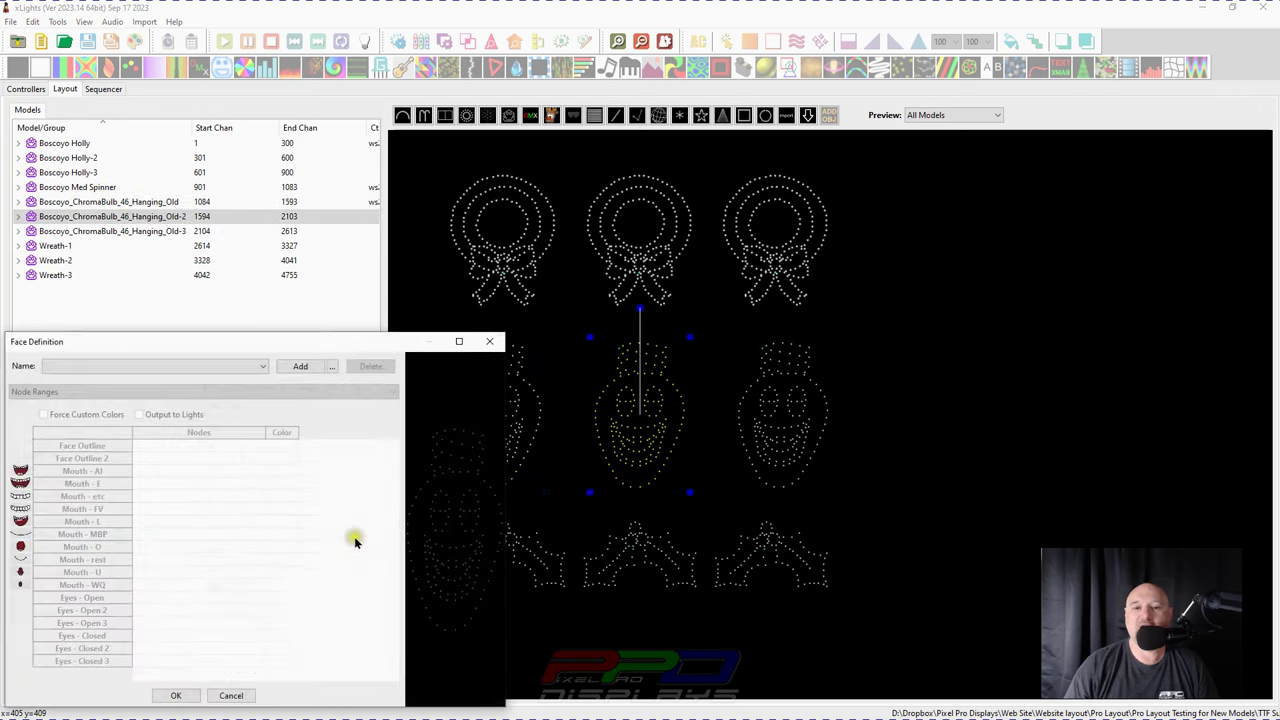
left_click_drag(173, 344, 312, 196)
left_click(402, 220)
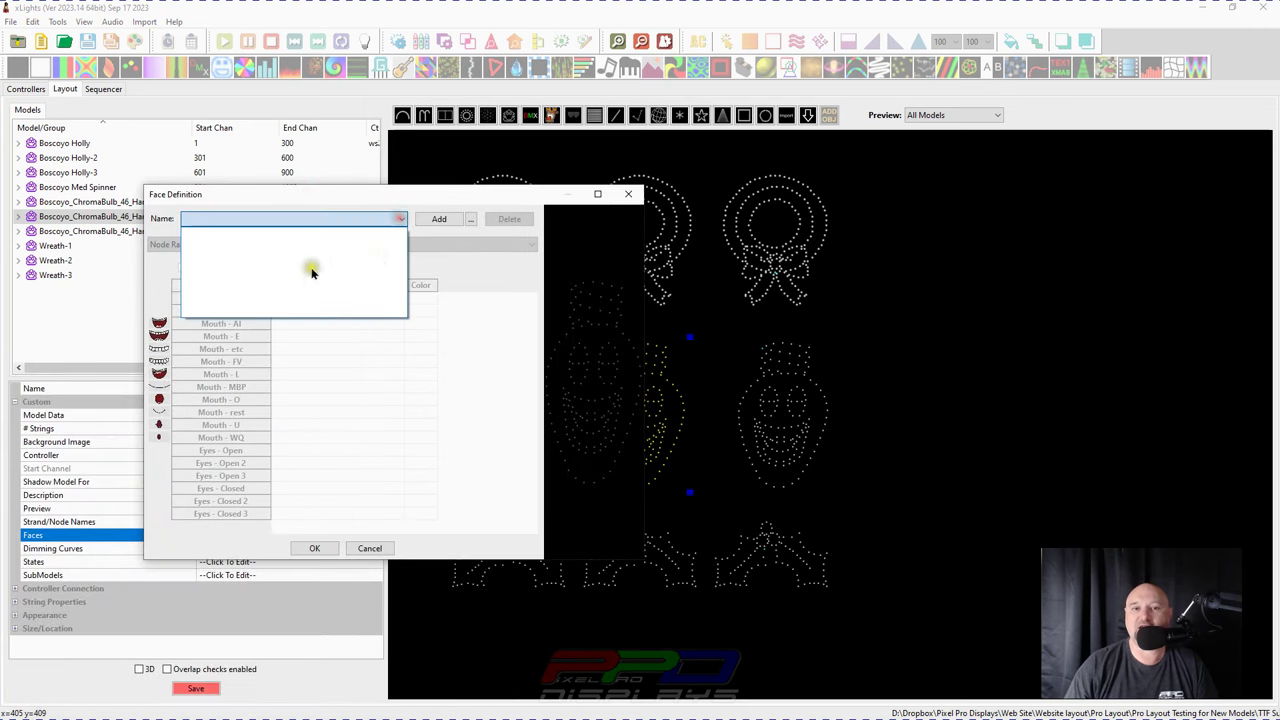
left_click(262, 543)
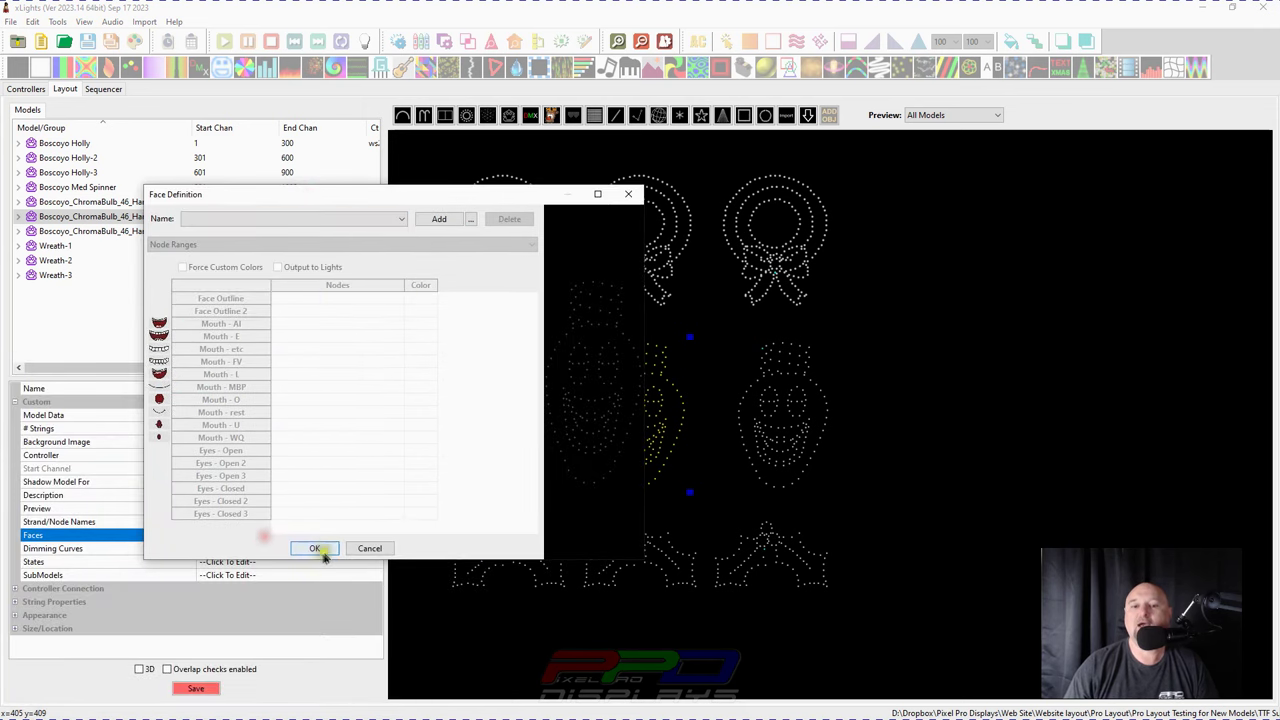
left_click(471, 218)
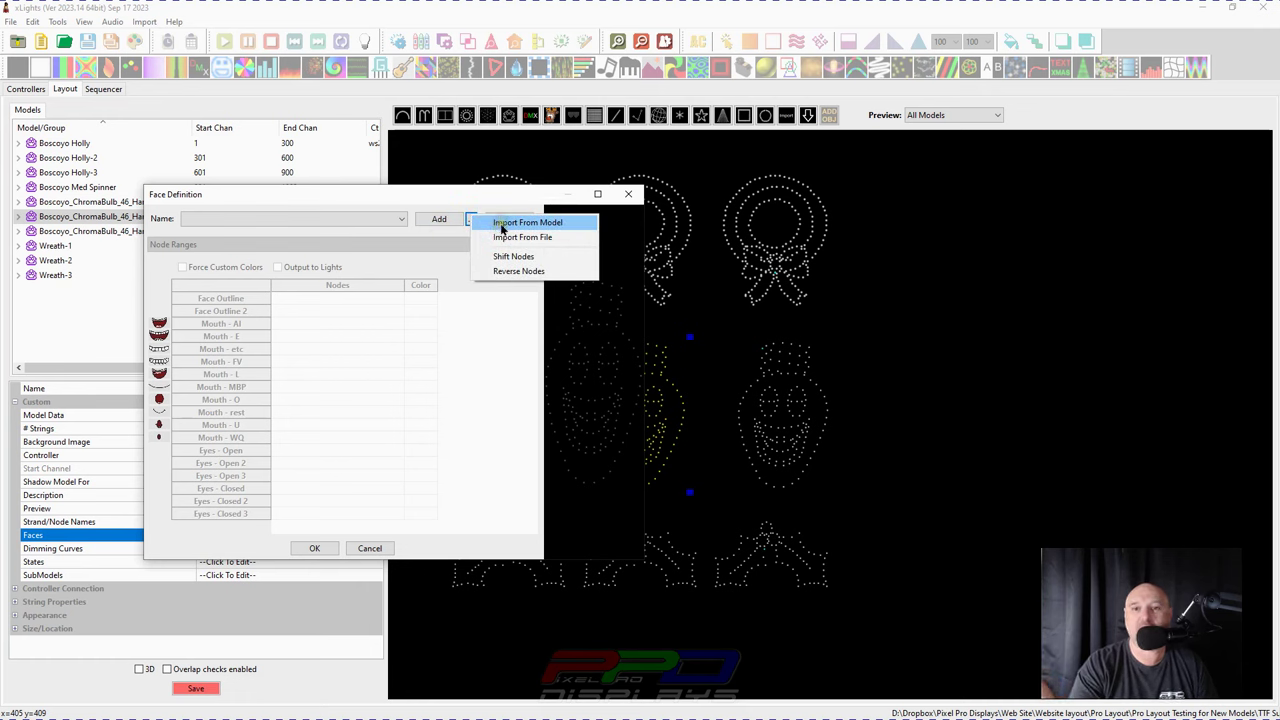
left_click(502, 224)
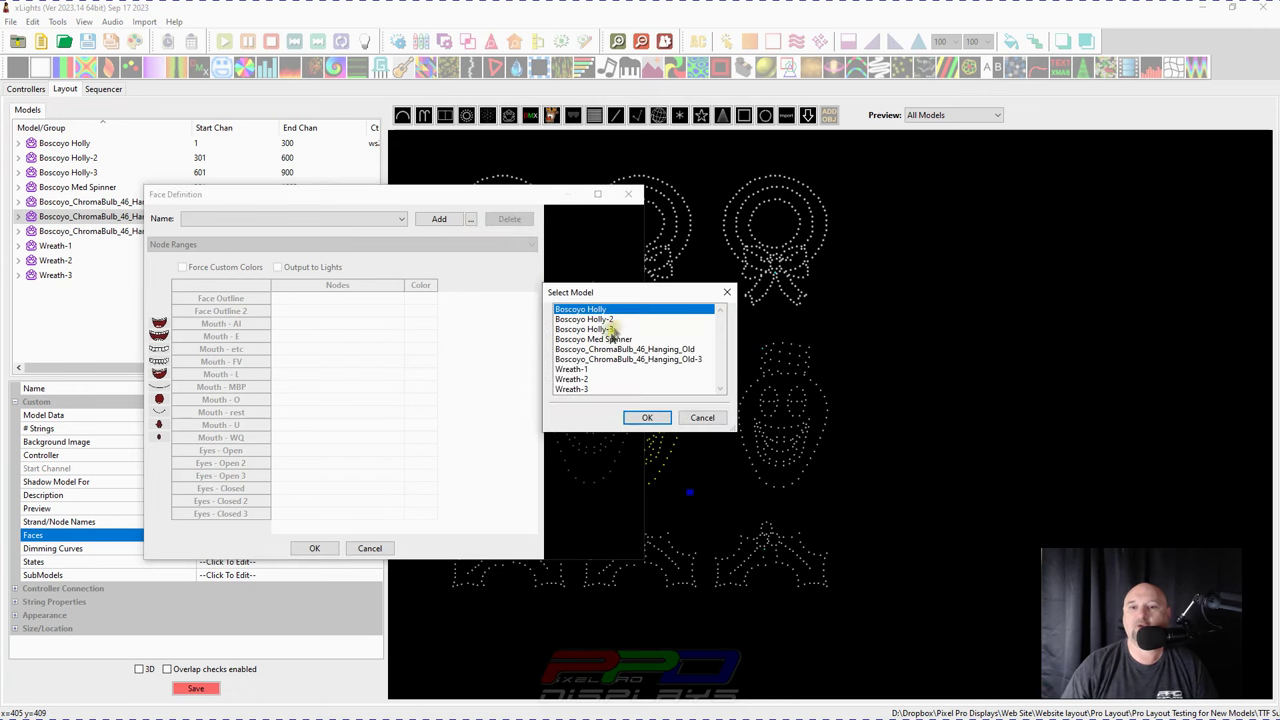
left_click(682, 349)
left_click(647, 417)
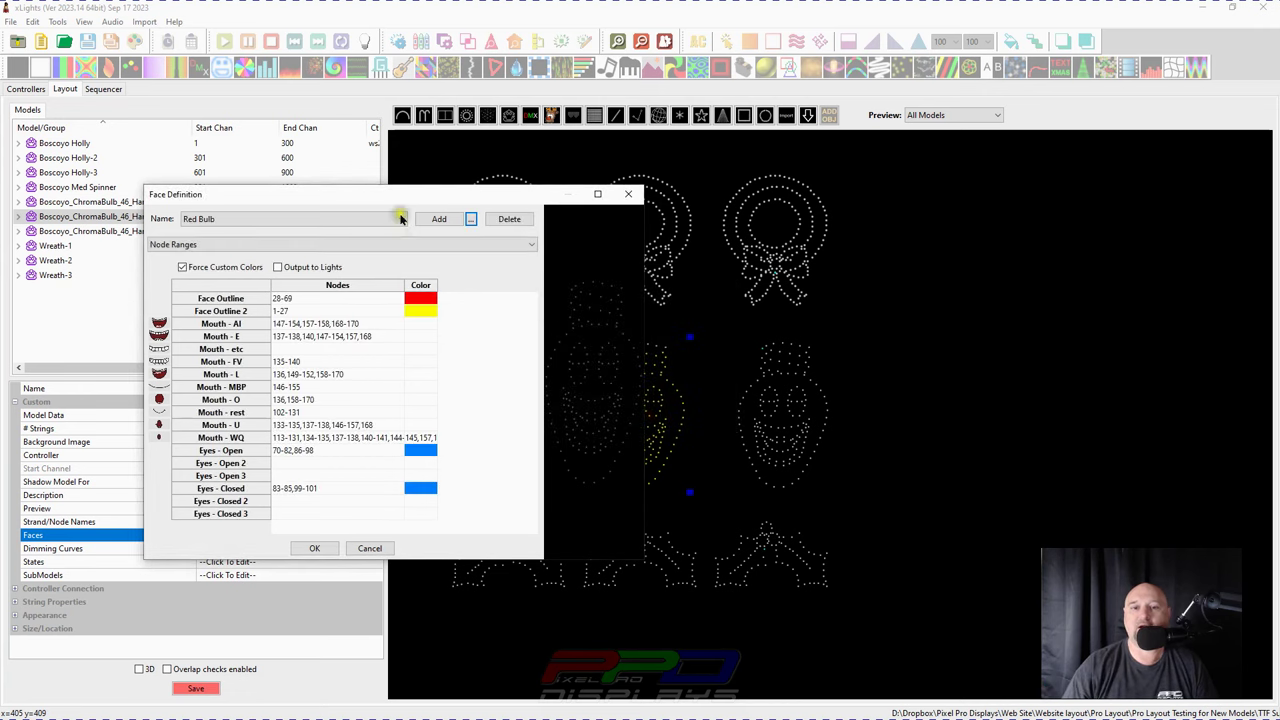
left_click(366, 214)
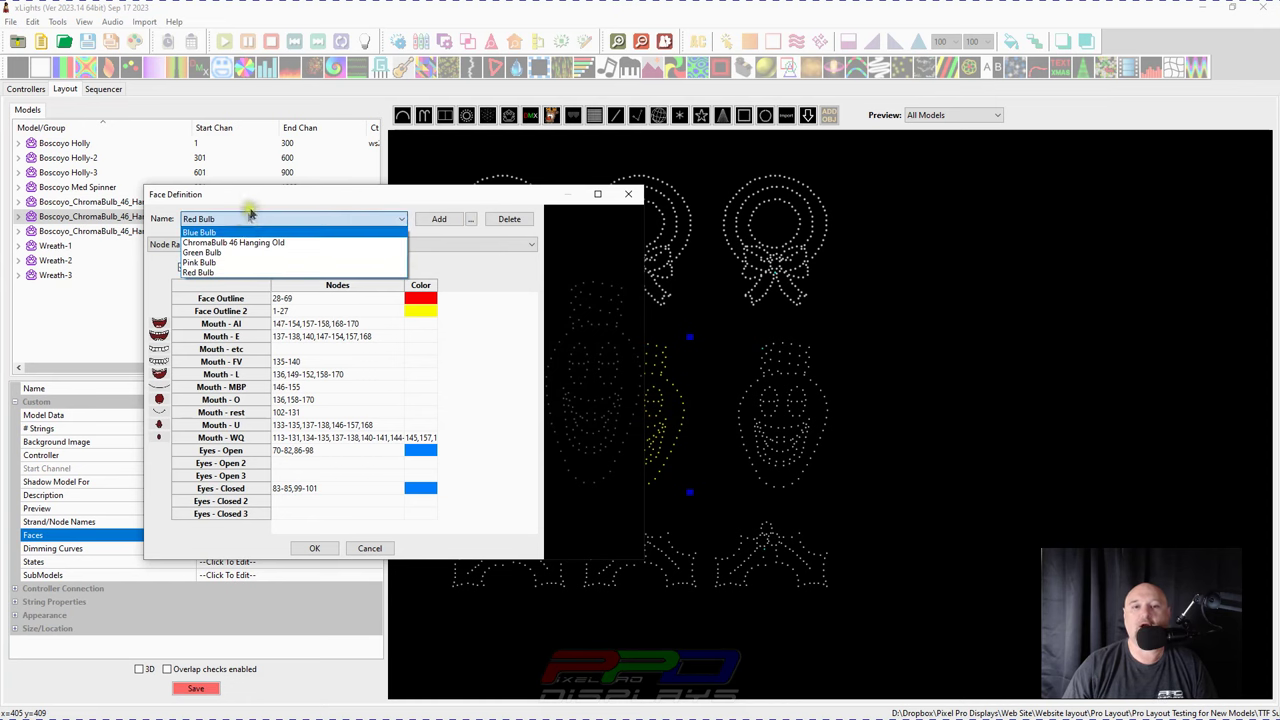
left_click(310, 549)
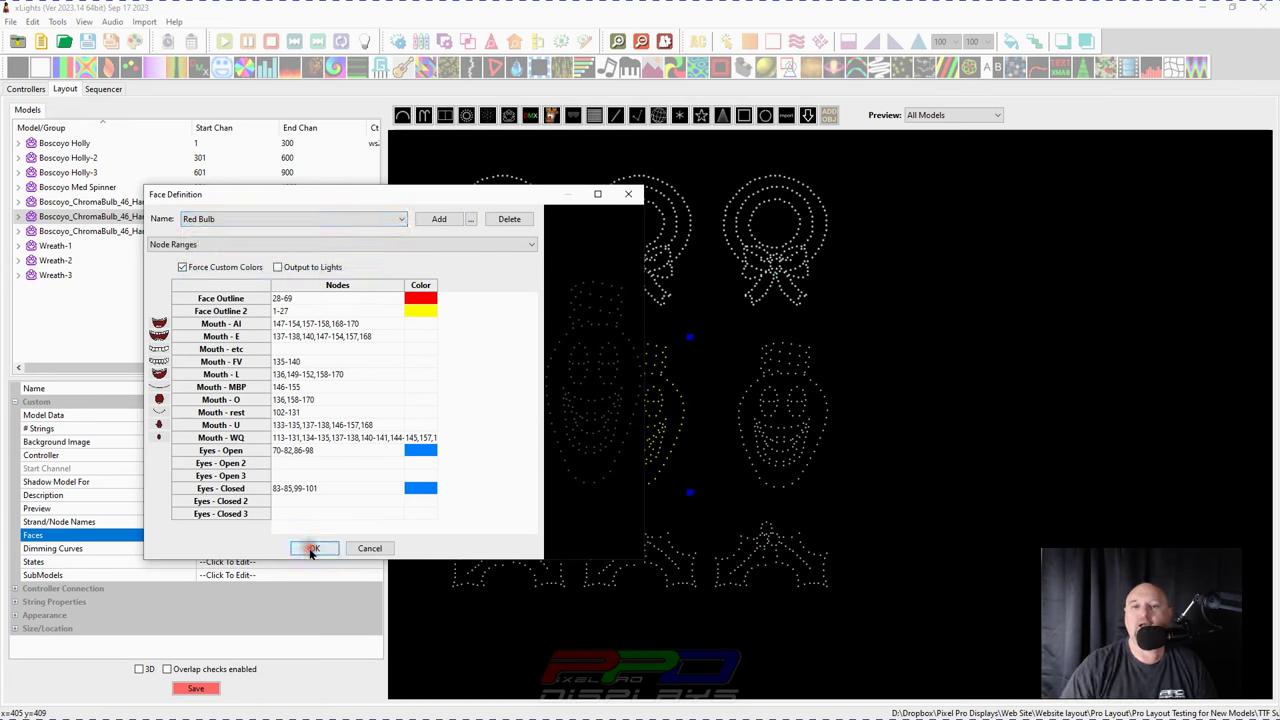
left_click(776, 420)
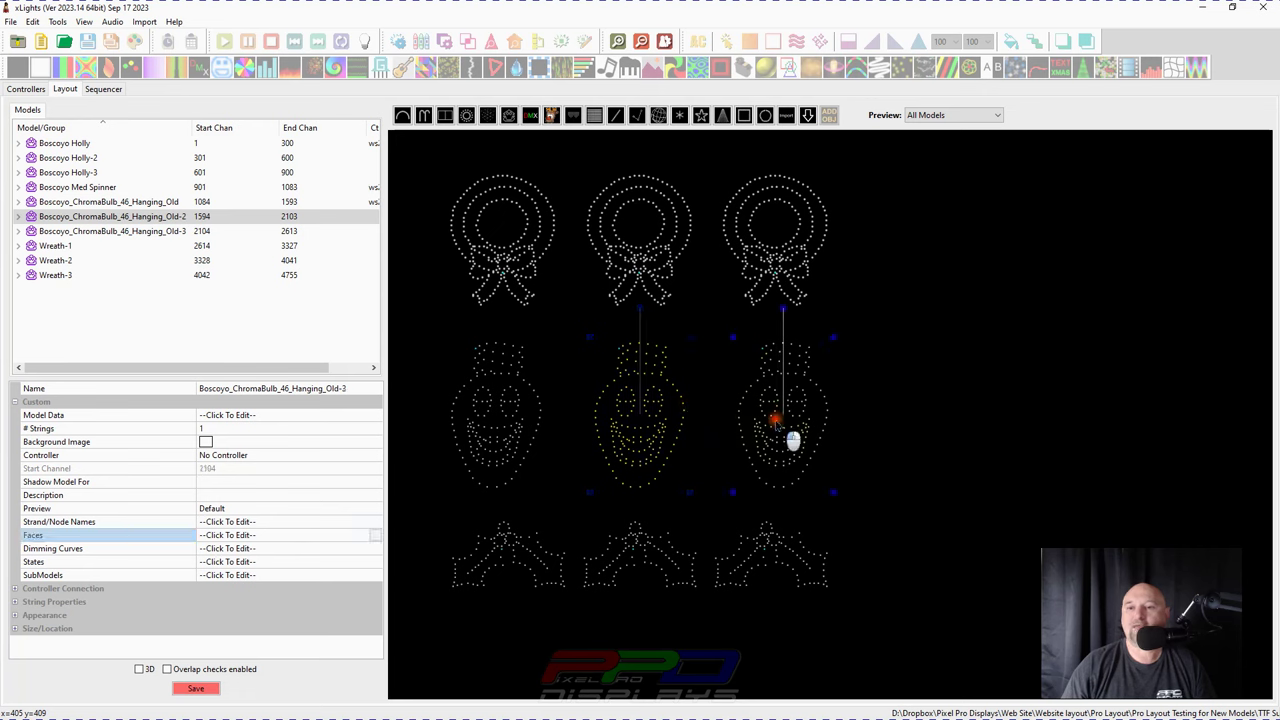
Step: Import Boscoyo_ChromaBulb_46_Hanging_Old-3's faces from the exported ChromaBulb .xmodel file and click OK
left_click(368, 538)
left_click(373, 535)
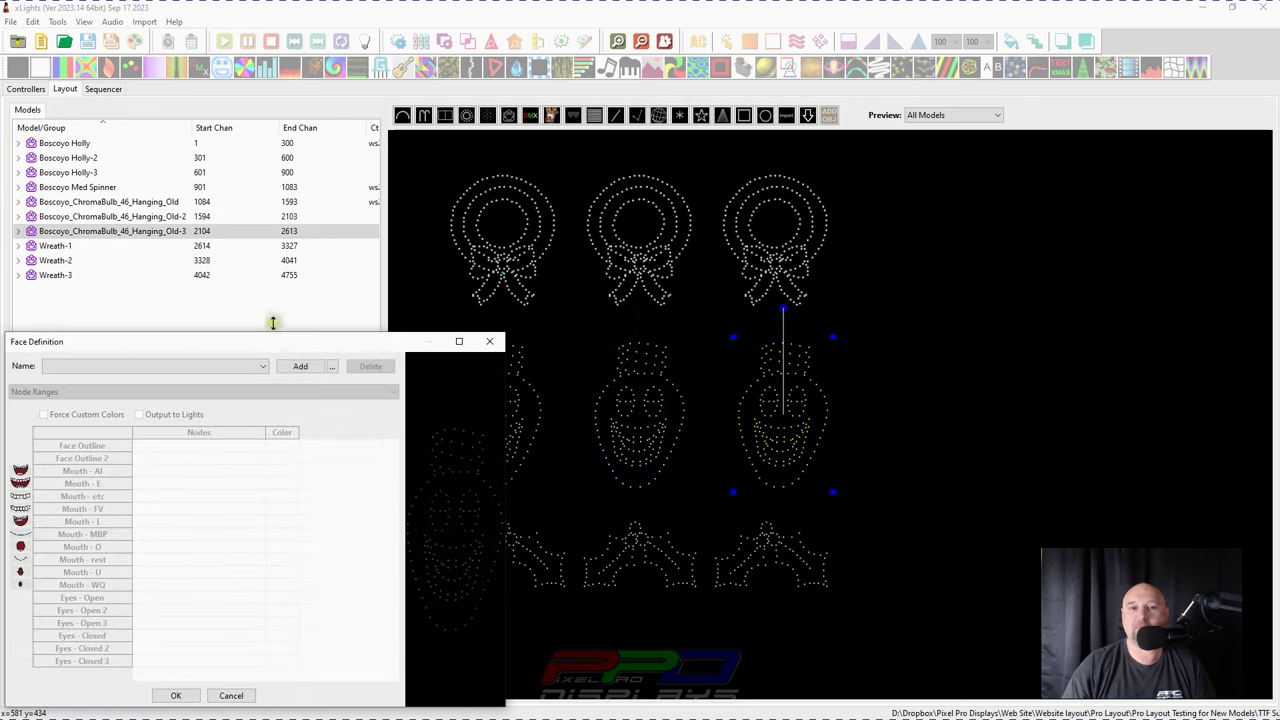
left_click(332, 366)
left_click(365, 390)
left_click(195, 246)
left_click(198, 232)
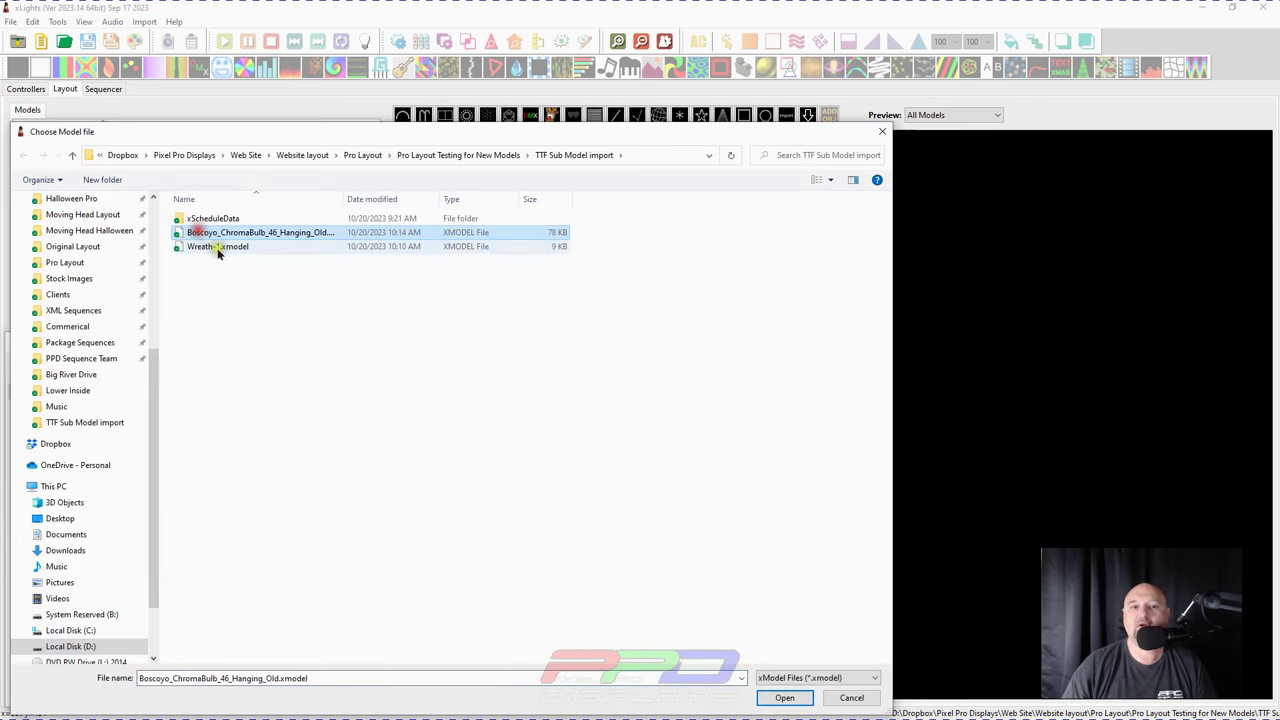
left_click(770, 698)
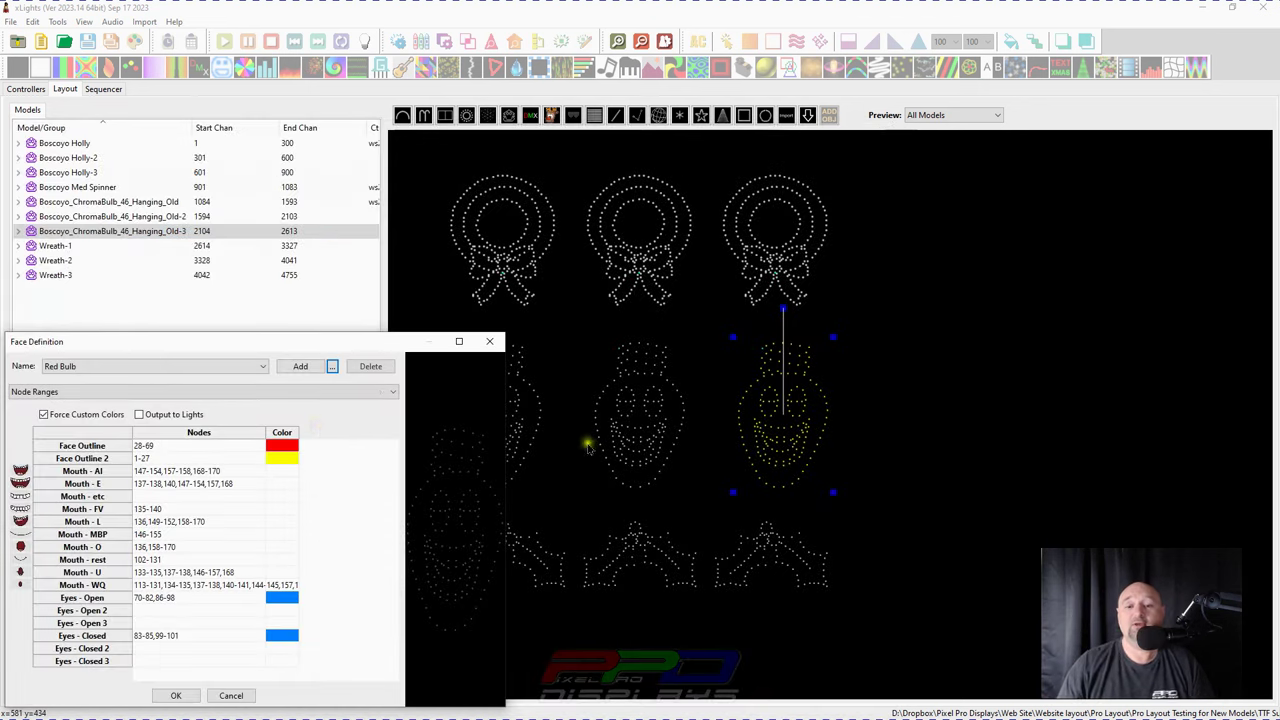
left_click(178, 696)
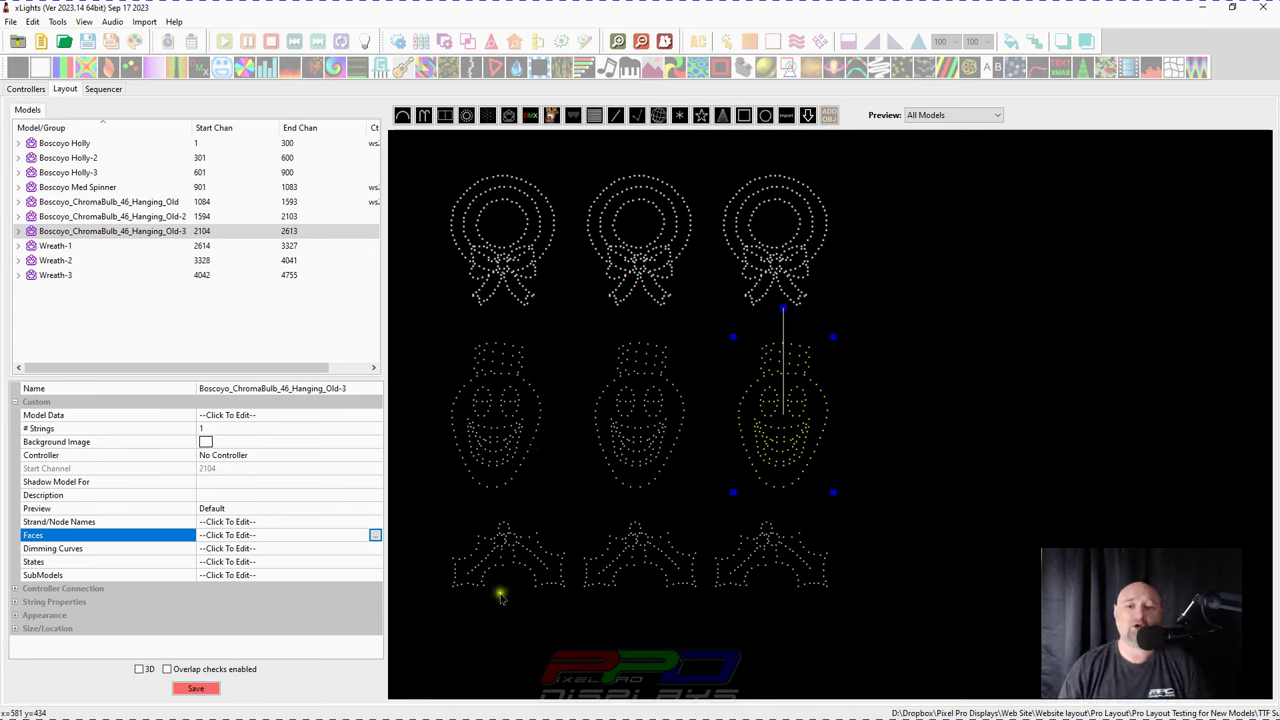
Step: Select the bottom-left holly model, Boscoyo Holly, on the layout canvas
left_click(474, 572)
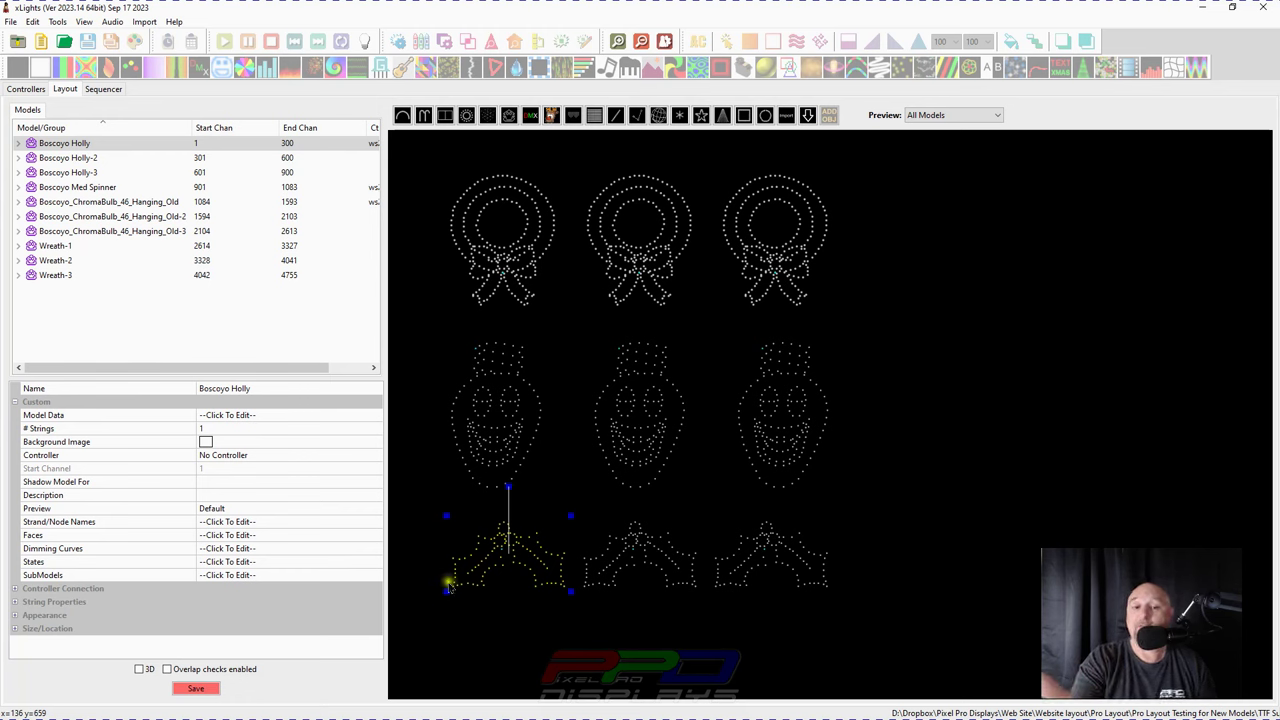
Step: Review Boscoyo Holly's Holly state and its three coloured node ranges, then close the state editor
left_click(374, 563)
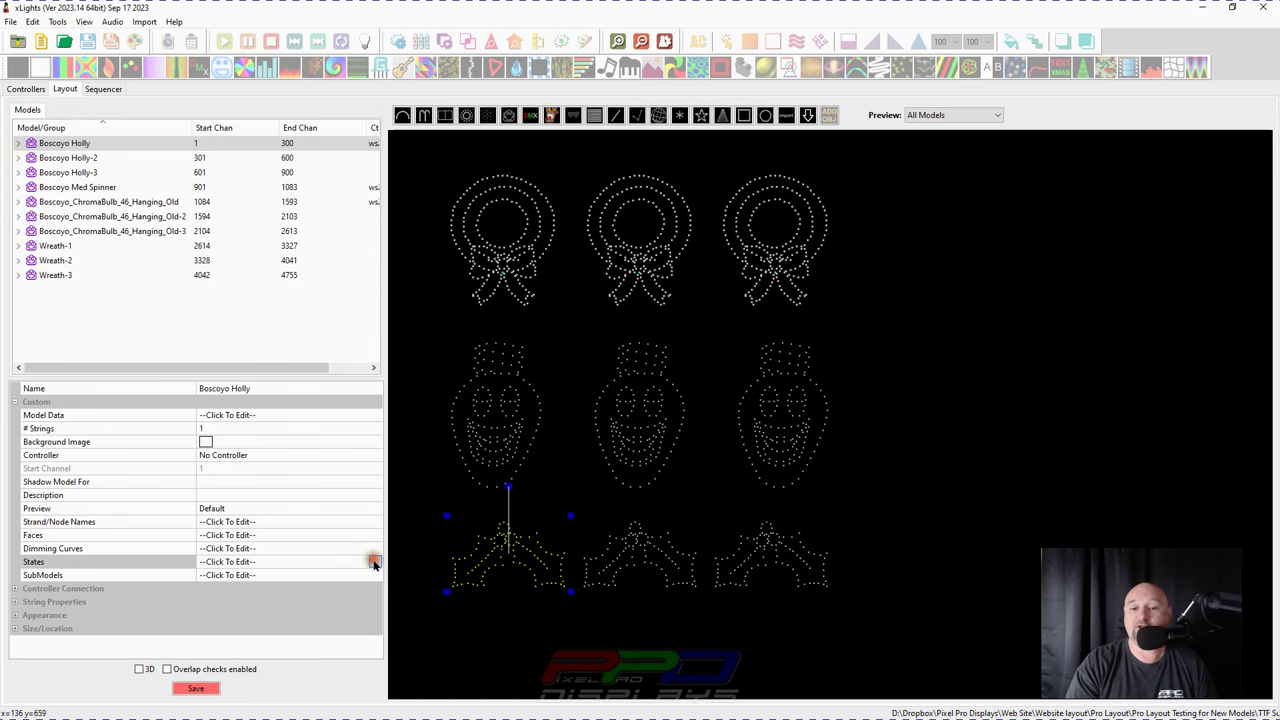
left_click(374, 562)
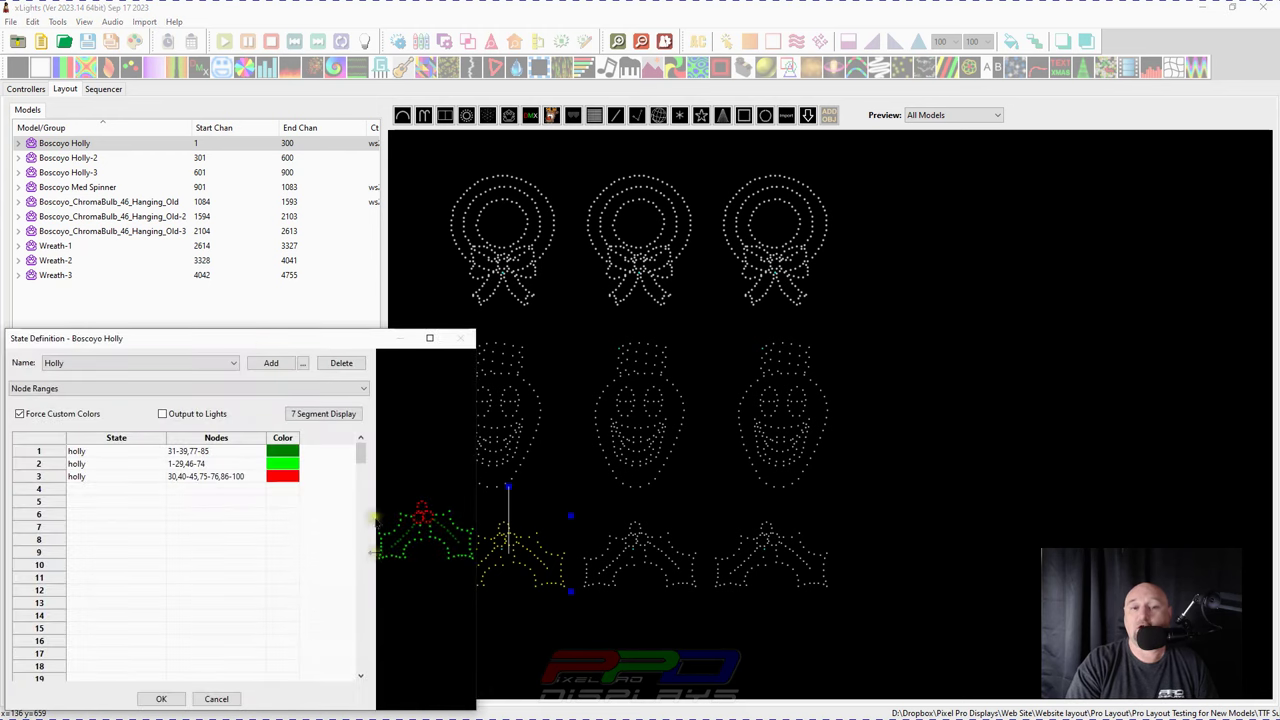
left_click_drag(259, 337, 466, 205)
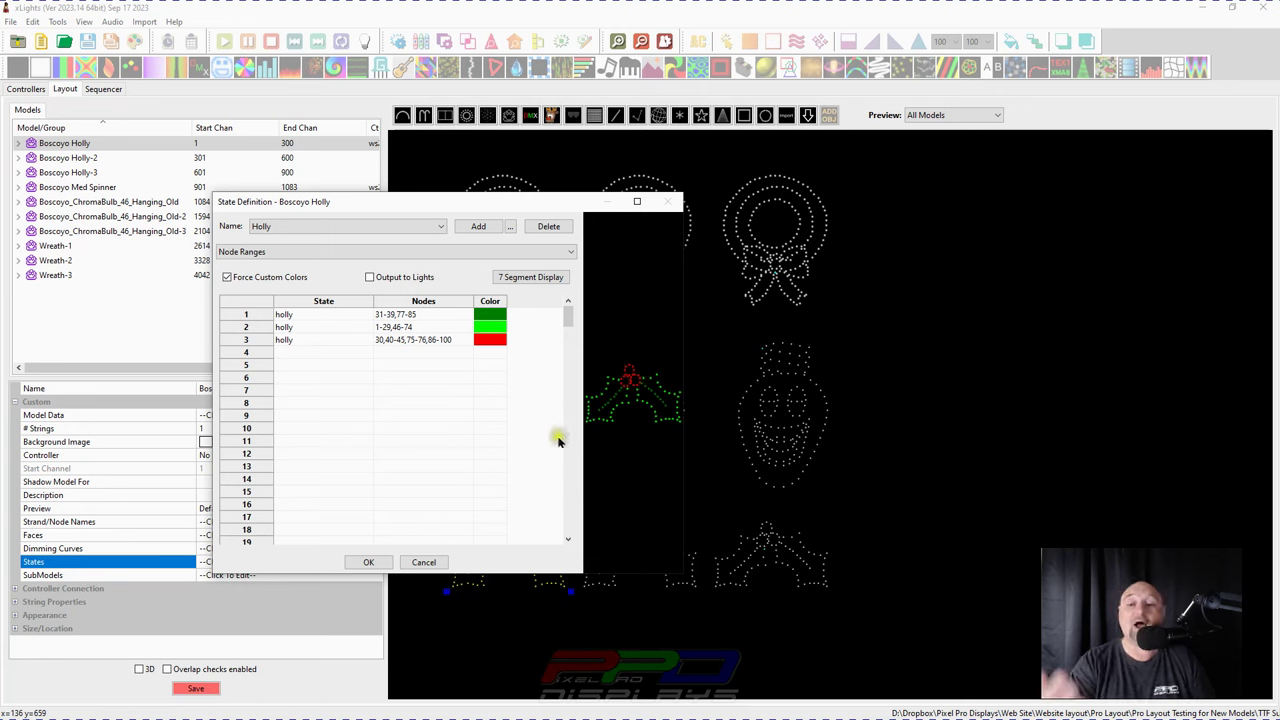
left_click(619, 454)
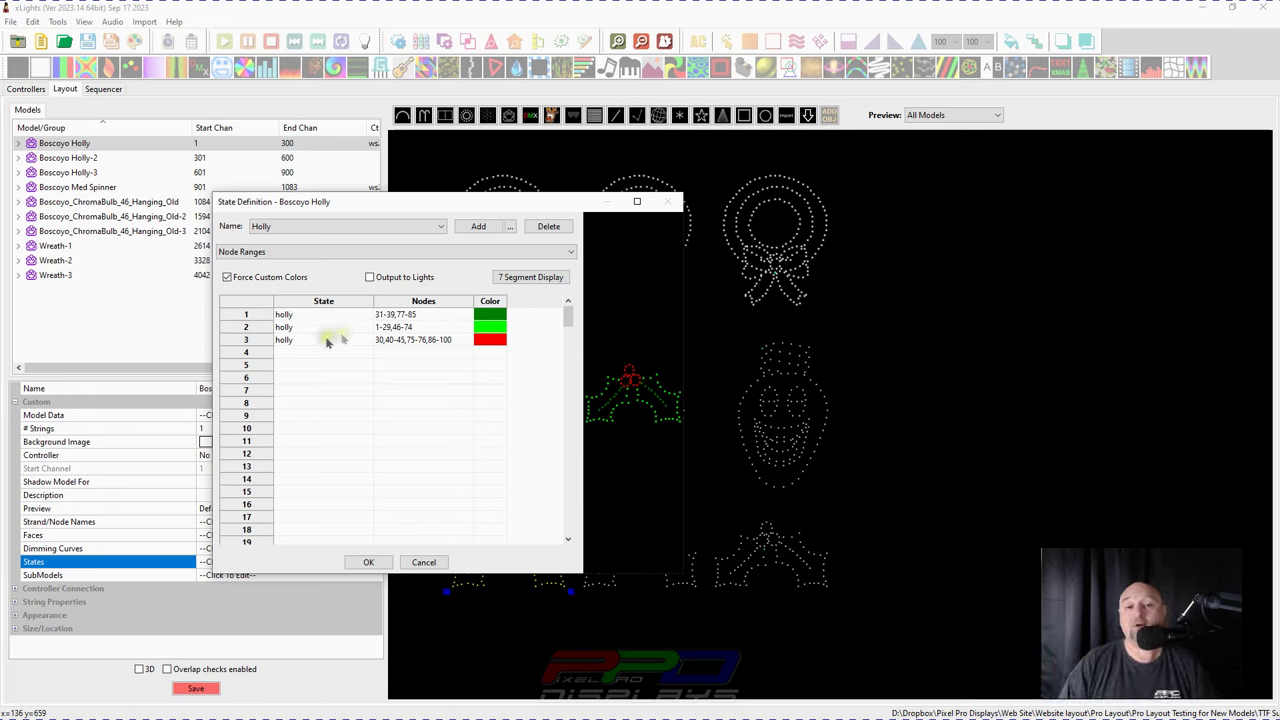
left_click(510, 227)
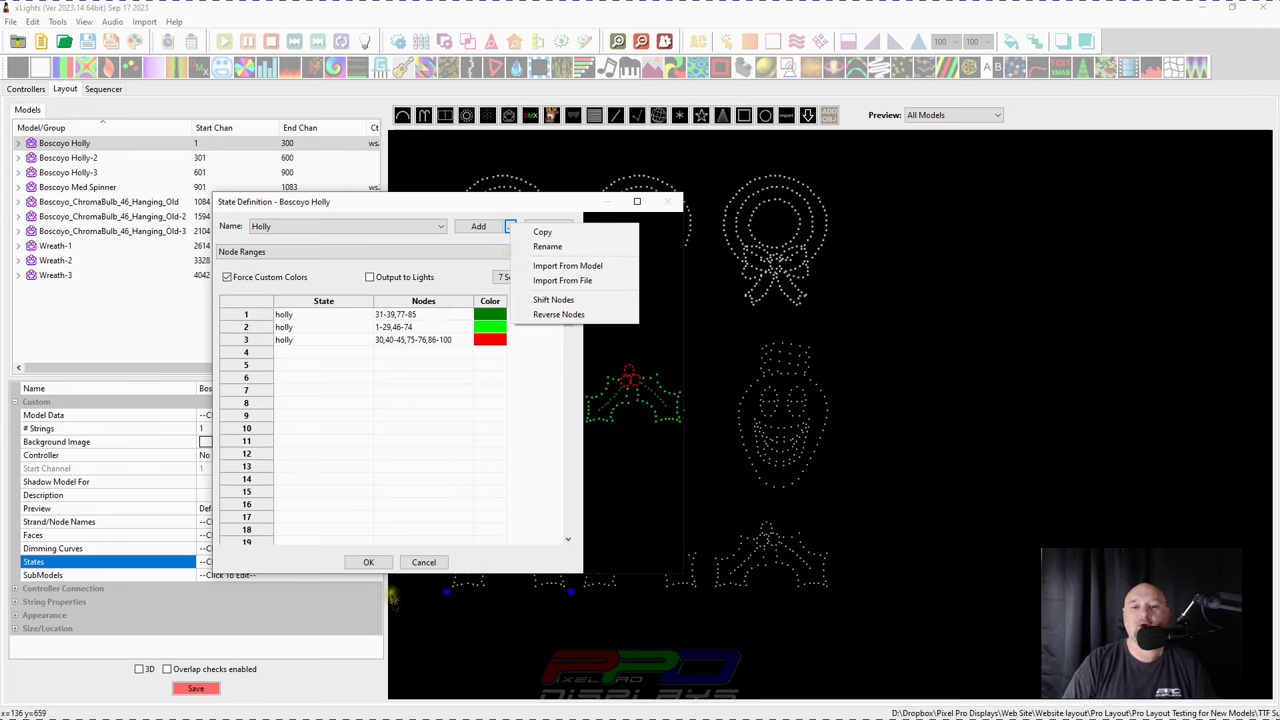
left_click(369, 562)
left_click(369, 562)
Step: Export Boscoyo Holly as an xLights model file named Boscoyo Holly
right_click(527, 558)
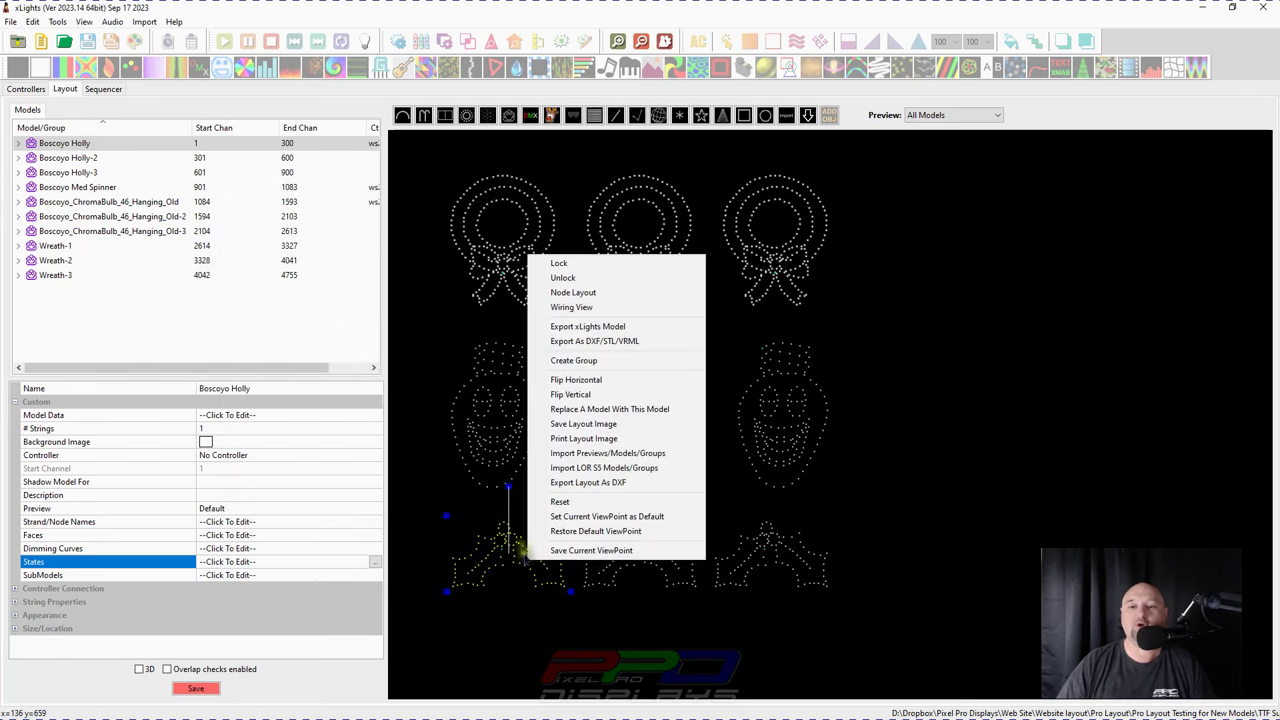
left_click(575, 326)
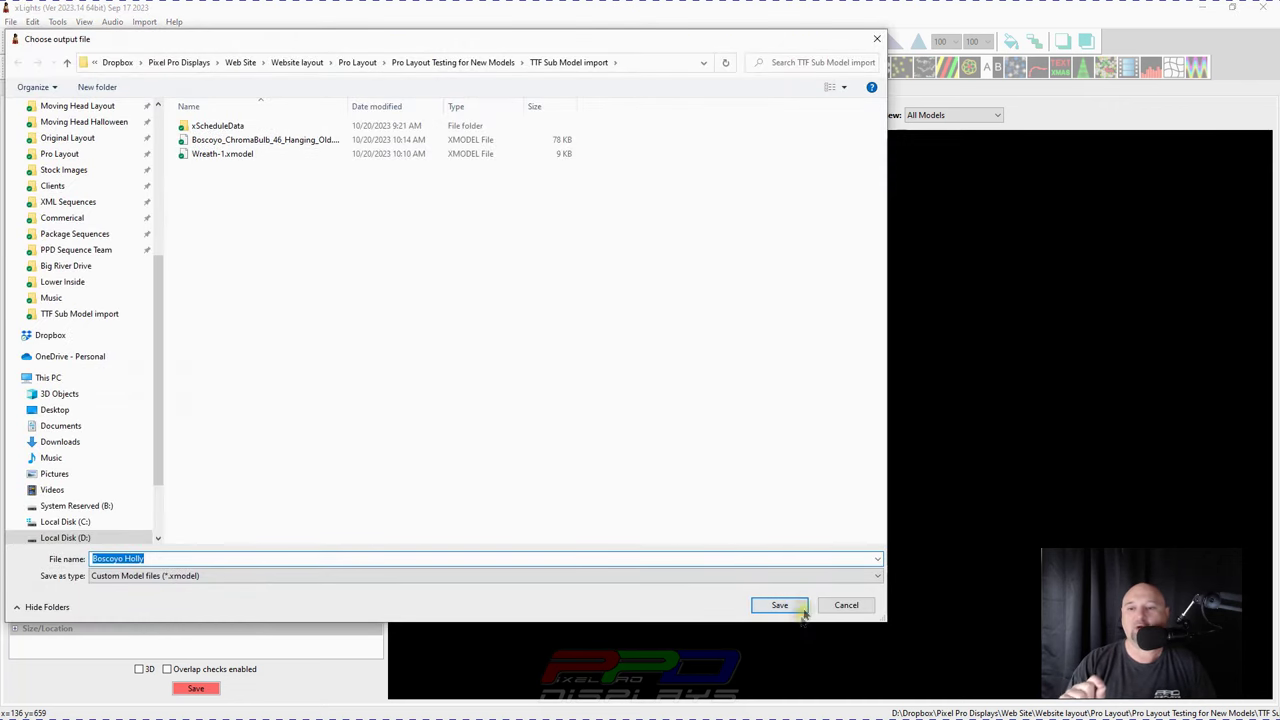
left_click(800, 612)
Step: Give Boscoyo Holly-2 the Holly states by importing them from the Boscoyo Holly model
left_click(621, 545)
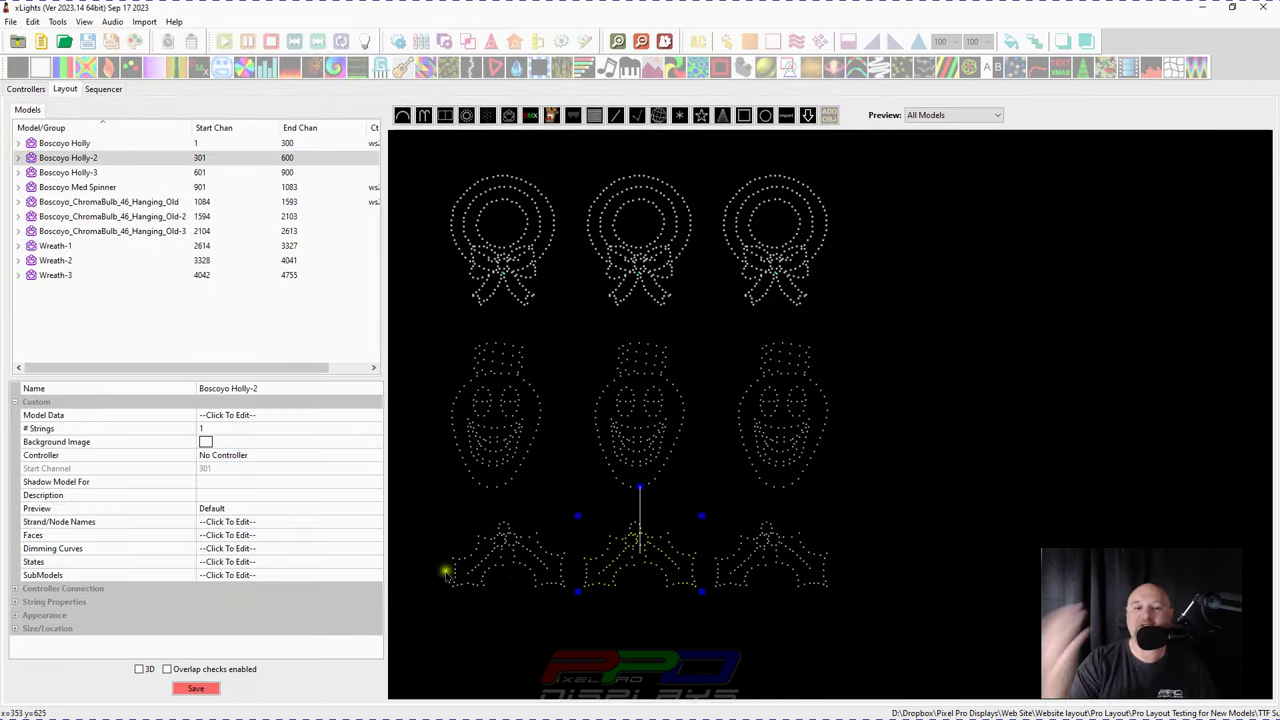
left_click(403, 558)
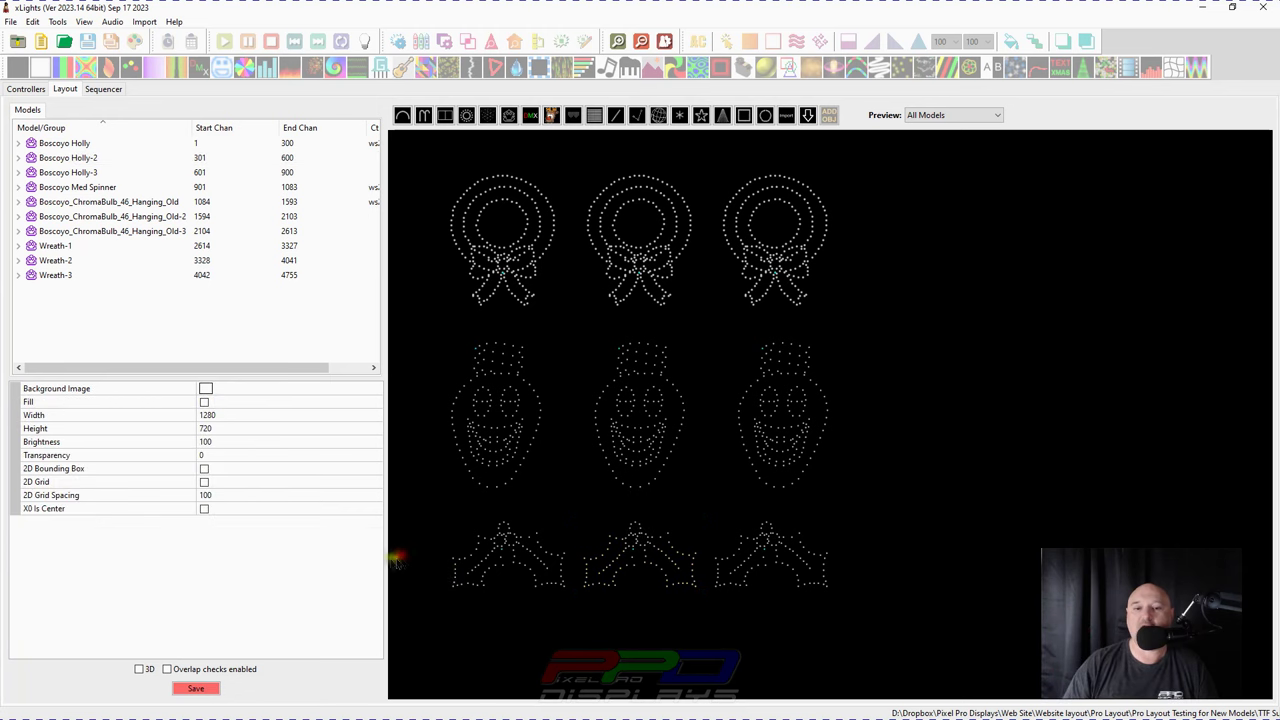
left_click(632, 562)
left_click(345, 558)
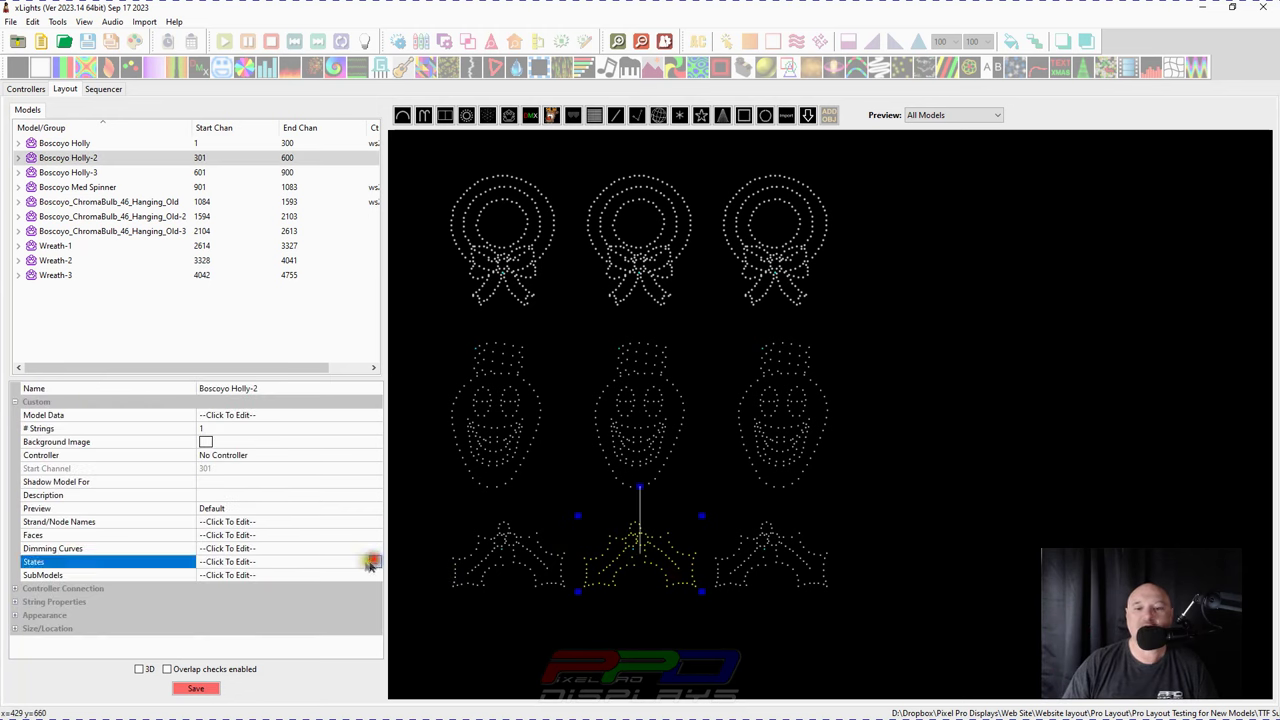
left_click(366, 561)
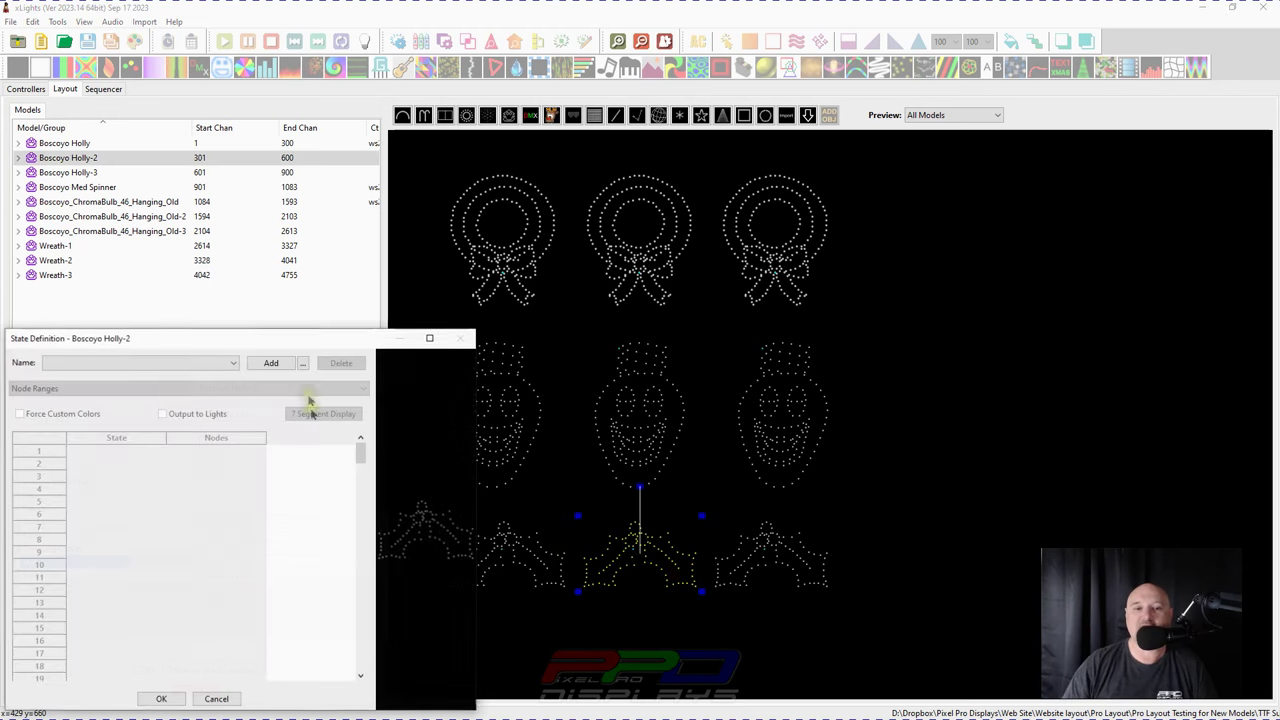
left_click(125, 362)
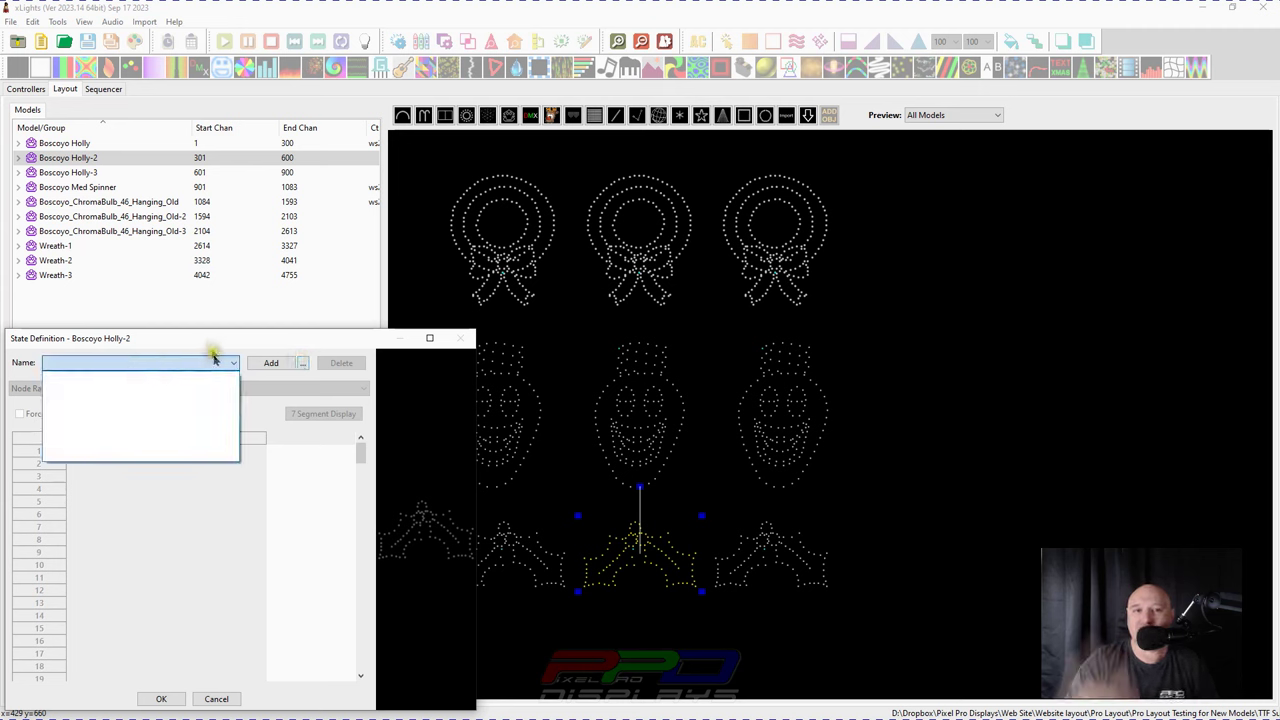
left_click(306, 368)
left_click(306, 367)
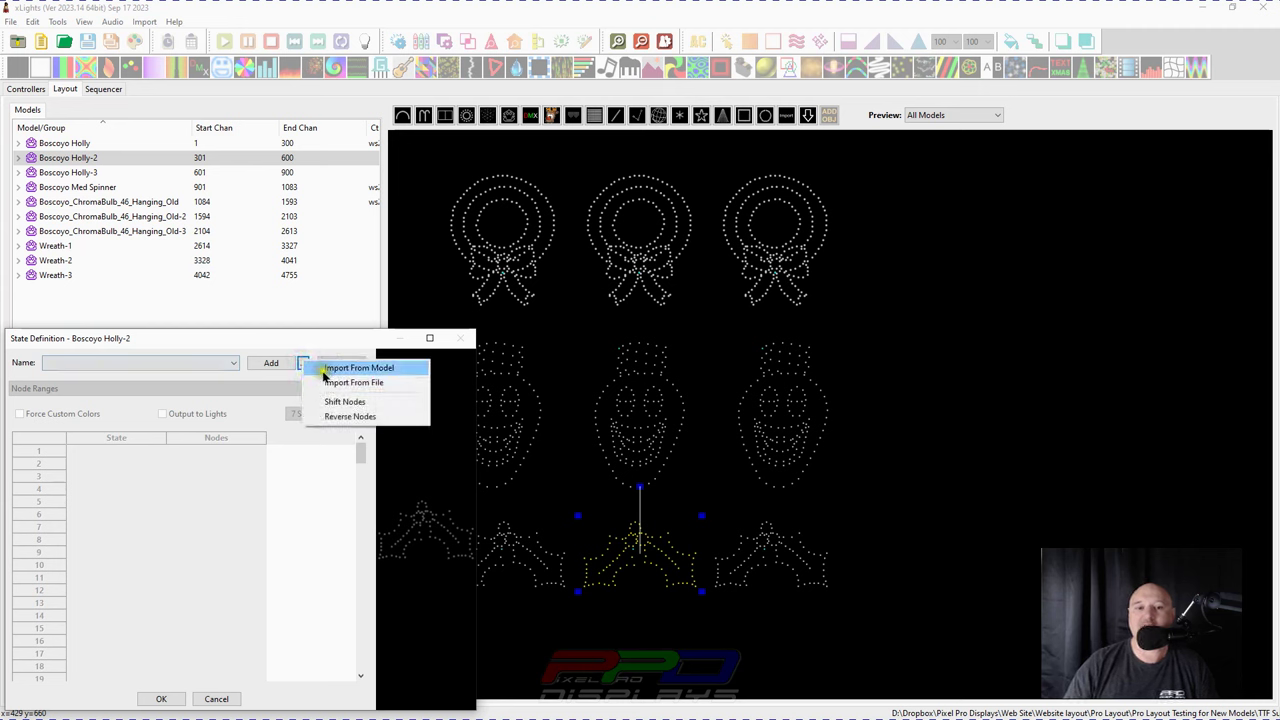
left_click(324, 367)
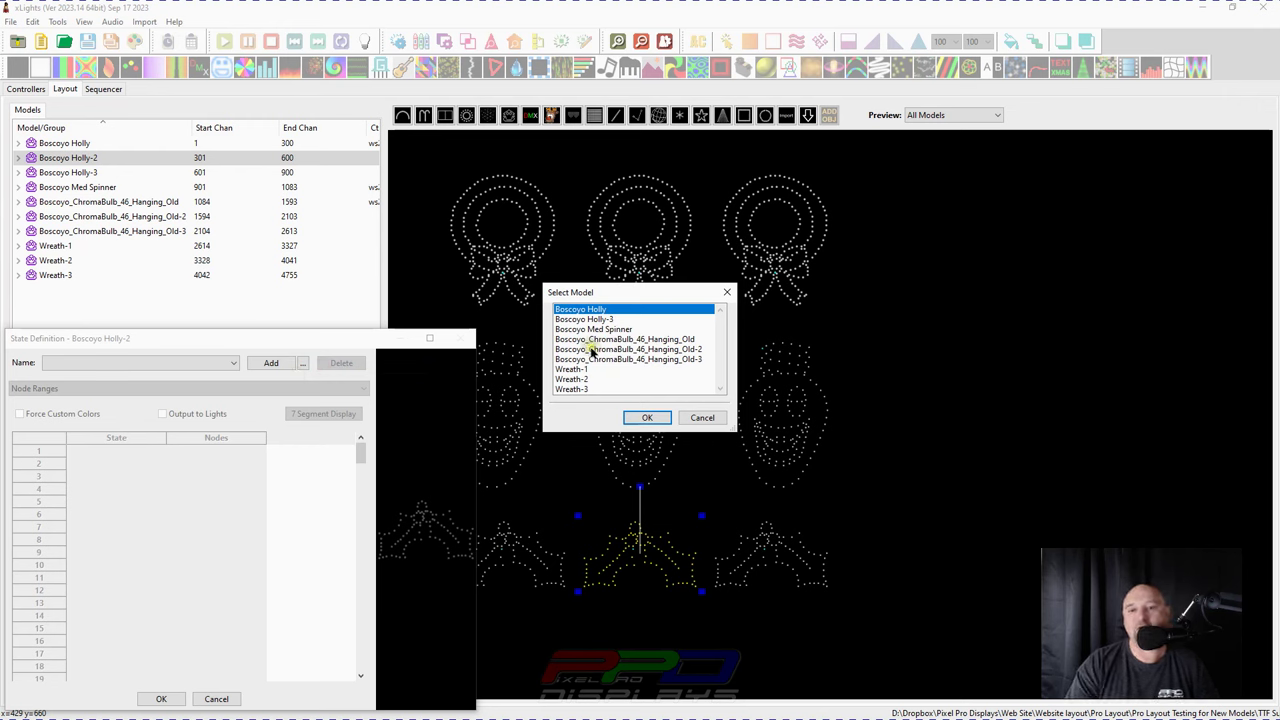
left_click(646, 419)
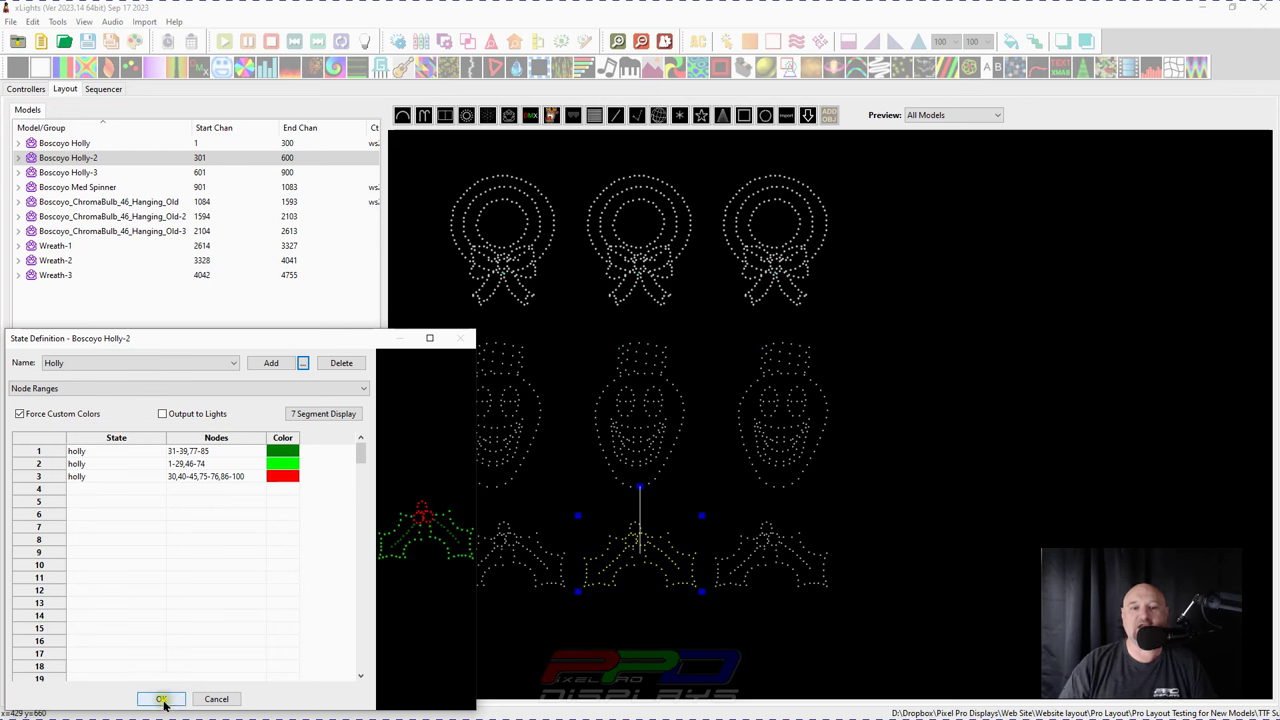
left_click(149, 363)
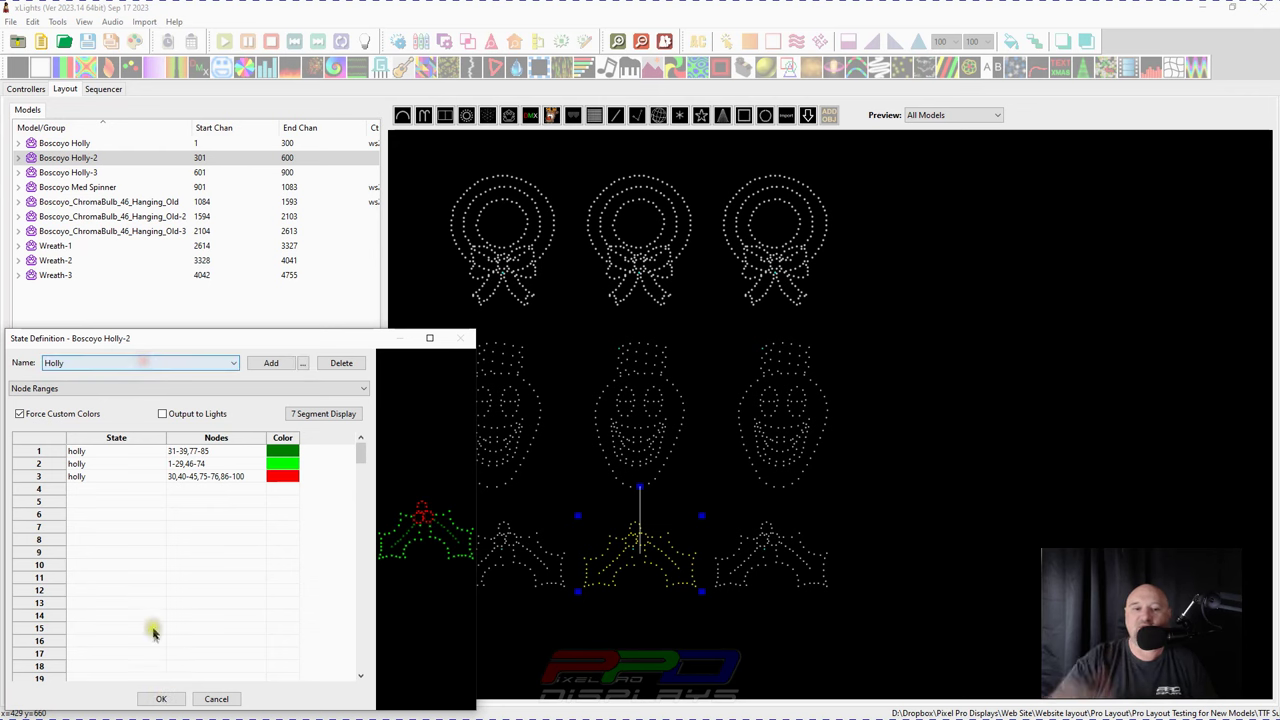
Step: Close Holly-2's state editor, then import Boscoyo Holly-3's Holly states from Boscoyo Holly.xmodel
left_click(160, 698)
left_click(742, 570)
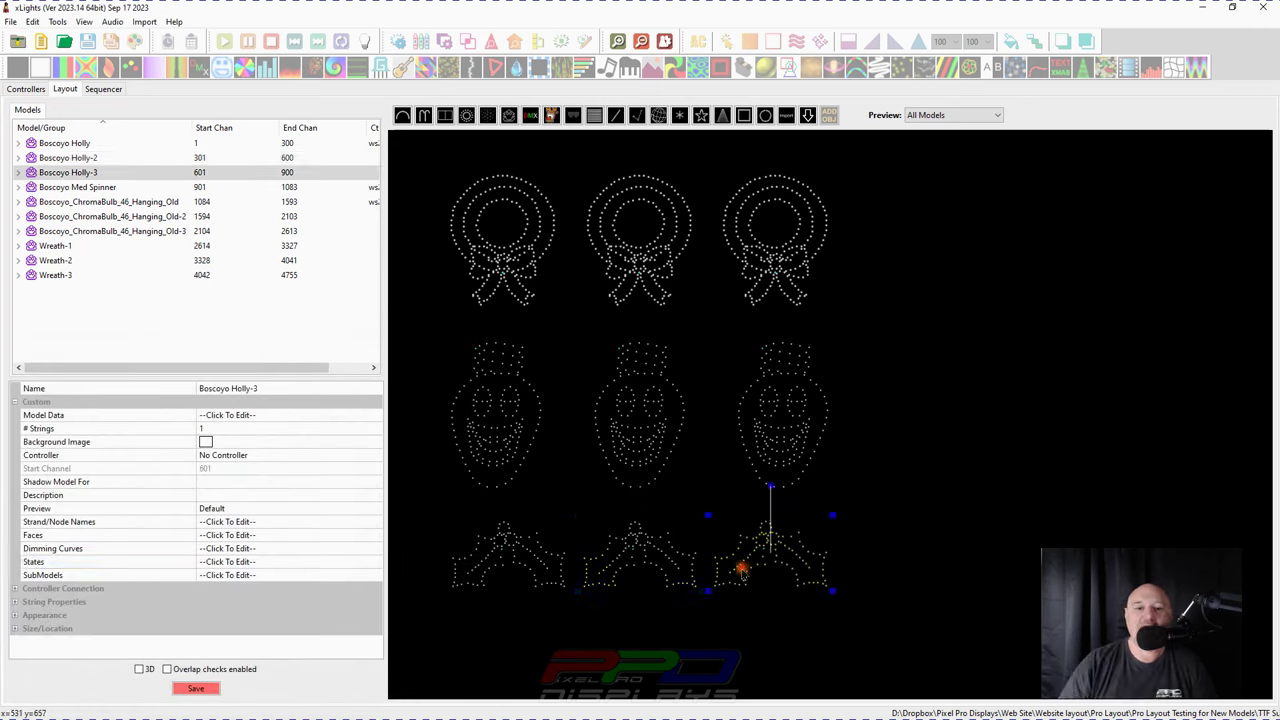
left_click(338, 550)
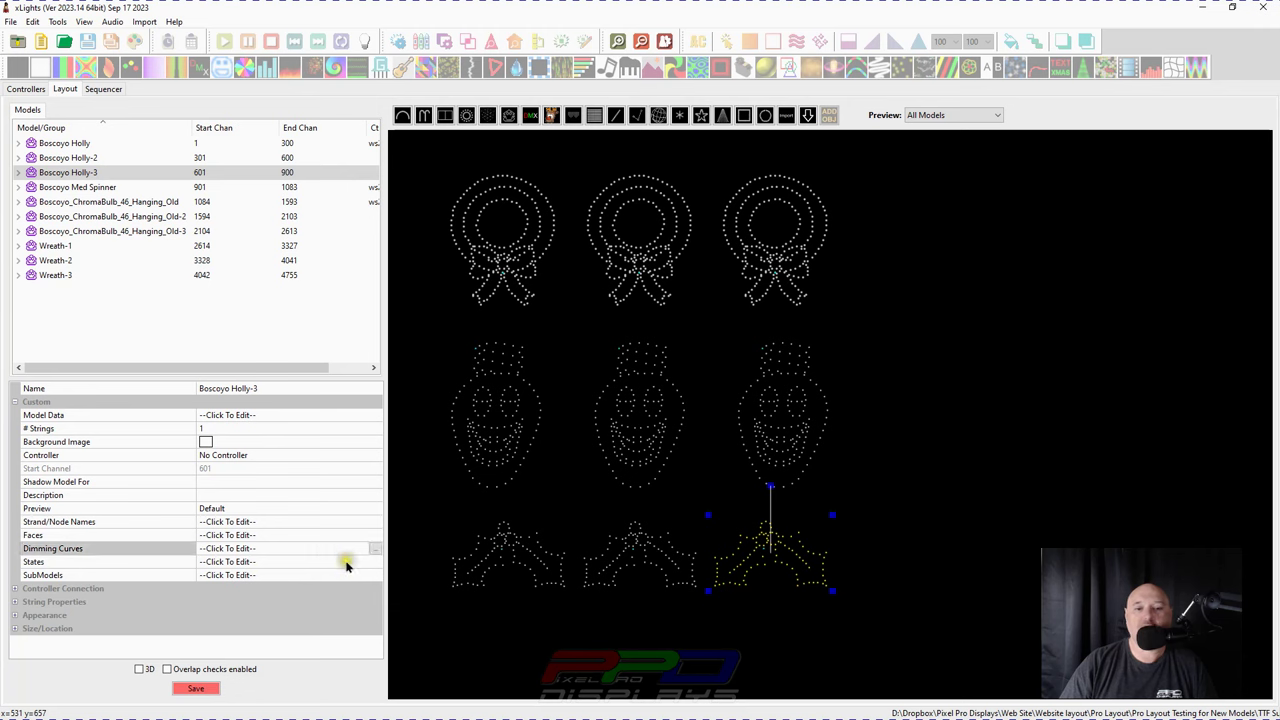
left_click(348, 564)
left_click(372, 563)
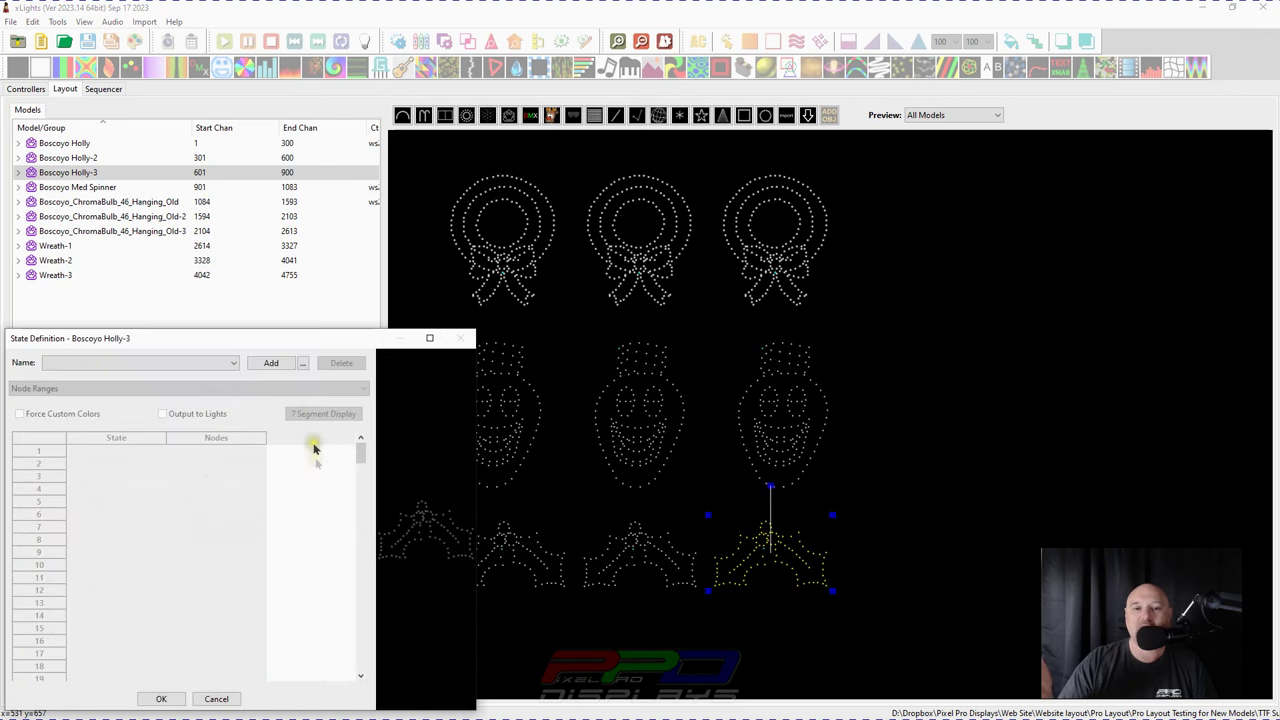
left_click(302, 364)
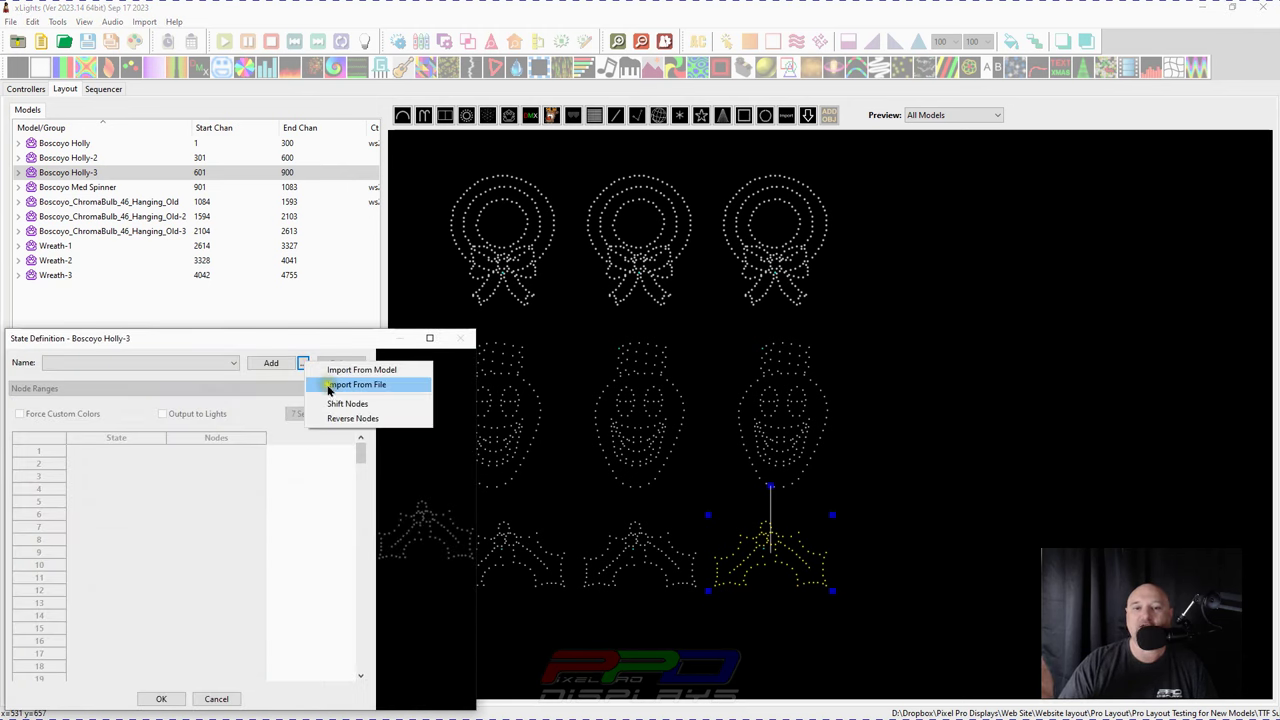
left_click(329, 389)
left_click(205, 236)
left_click(782, 697)
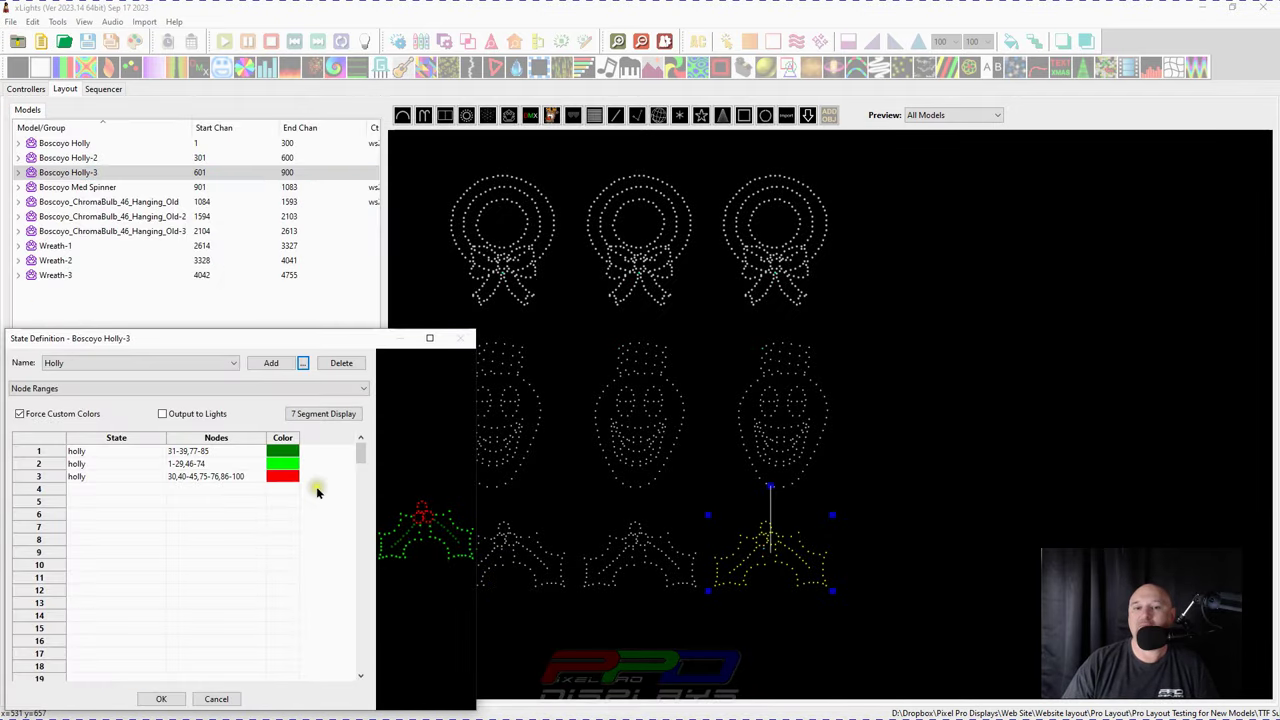